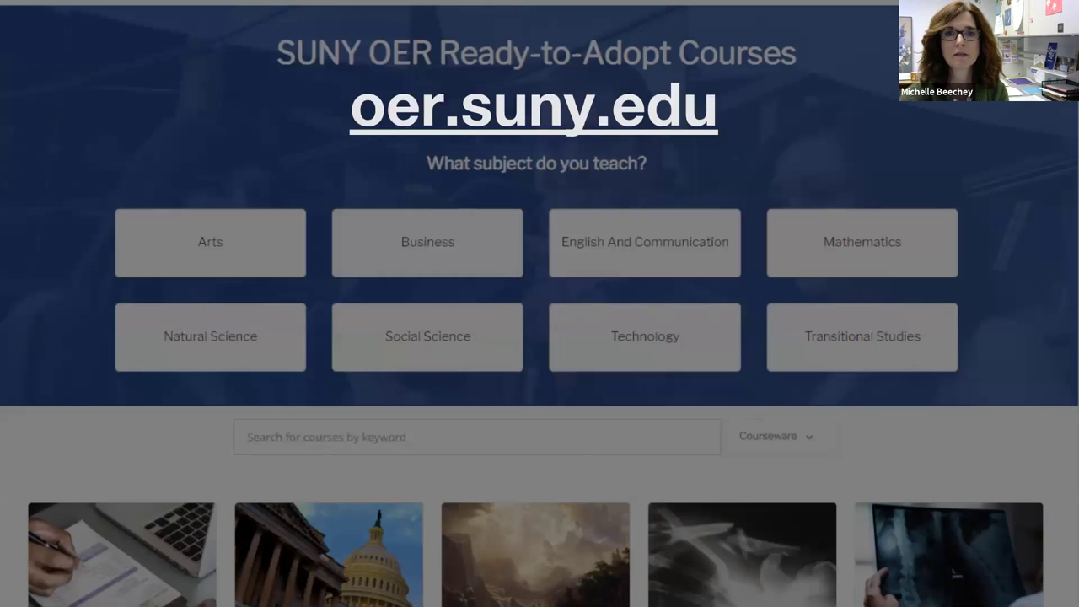
- Open oer.suny.edu and look through the catalogue of SUNY OER Ready-to-Adopt Courses
click(541, 118)
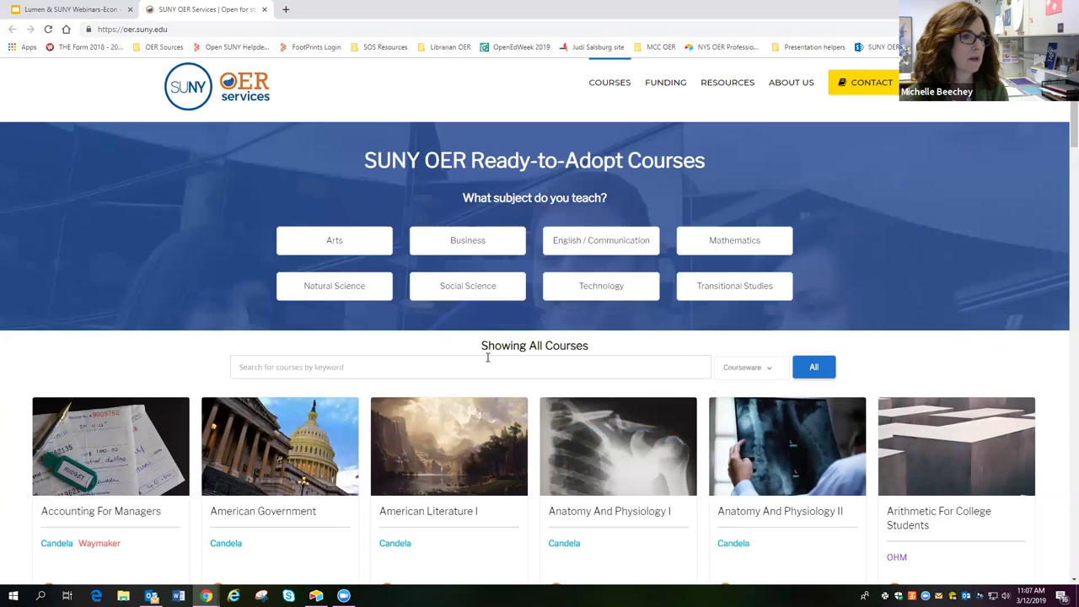
click(403, 367)
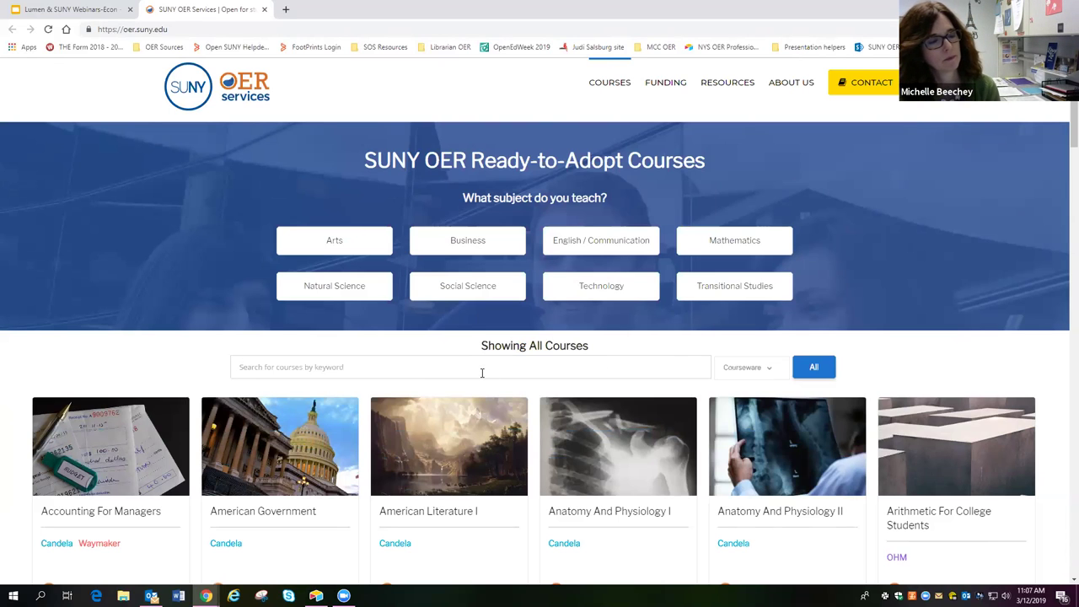
scroll(512, 363, down, 2)
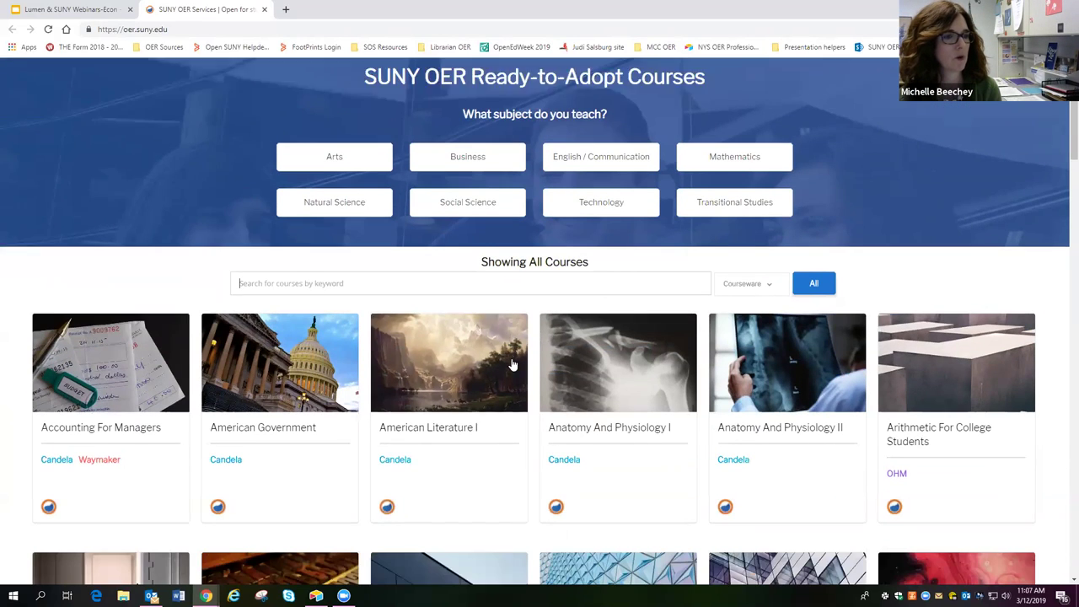
scroll(620, 379, down, 3)
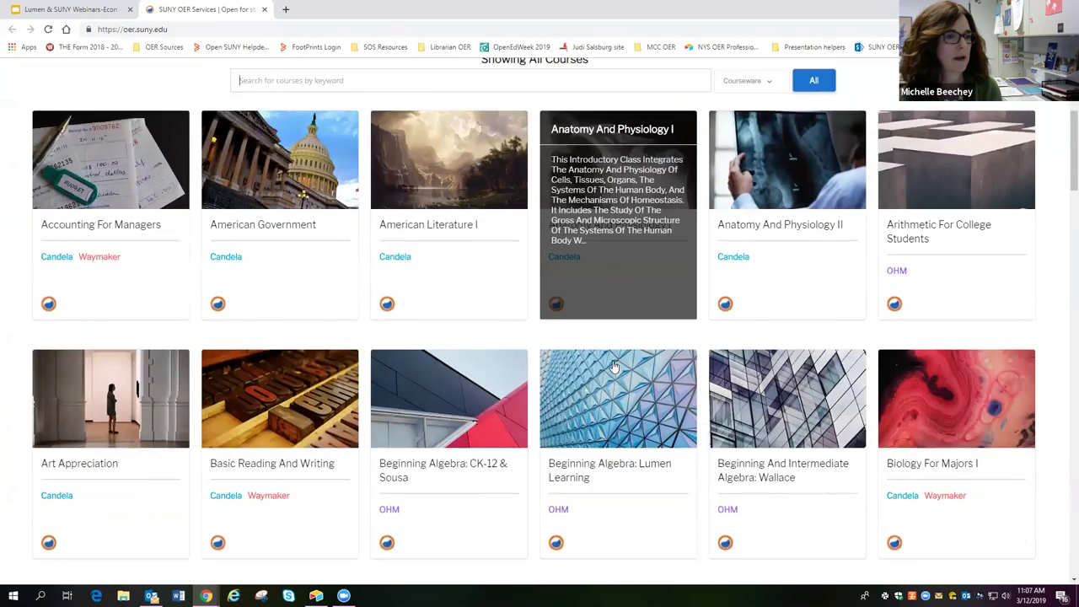
scroll(615, 366, down, 5)
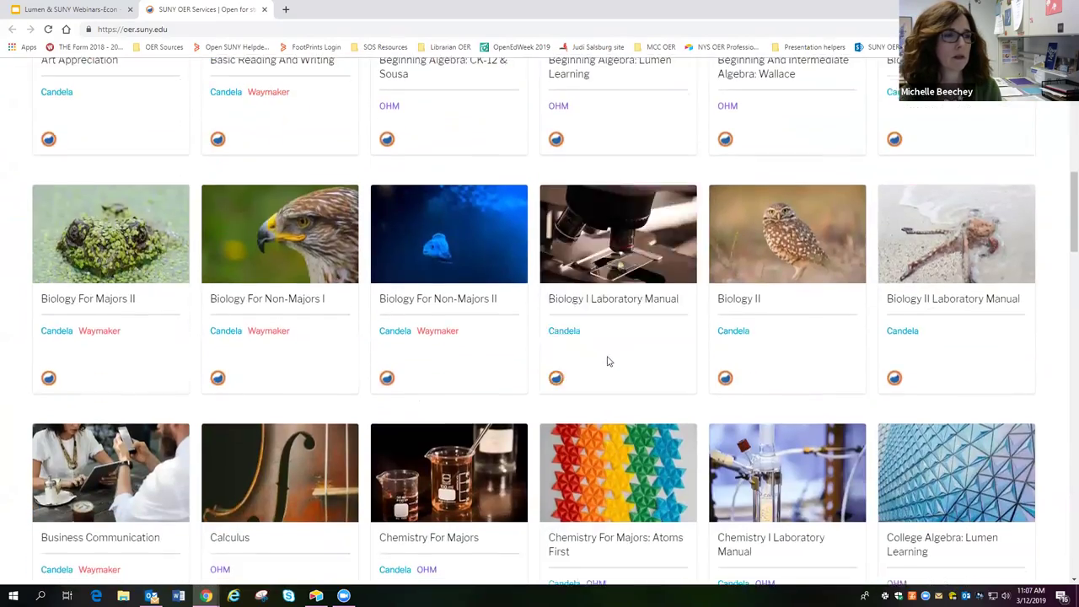
scroll(607, 361, up, 7)
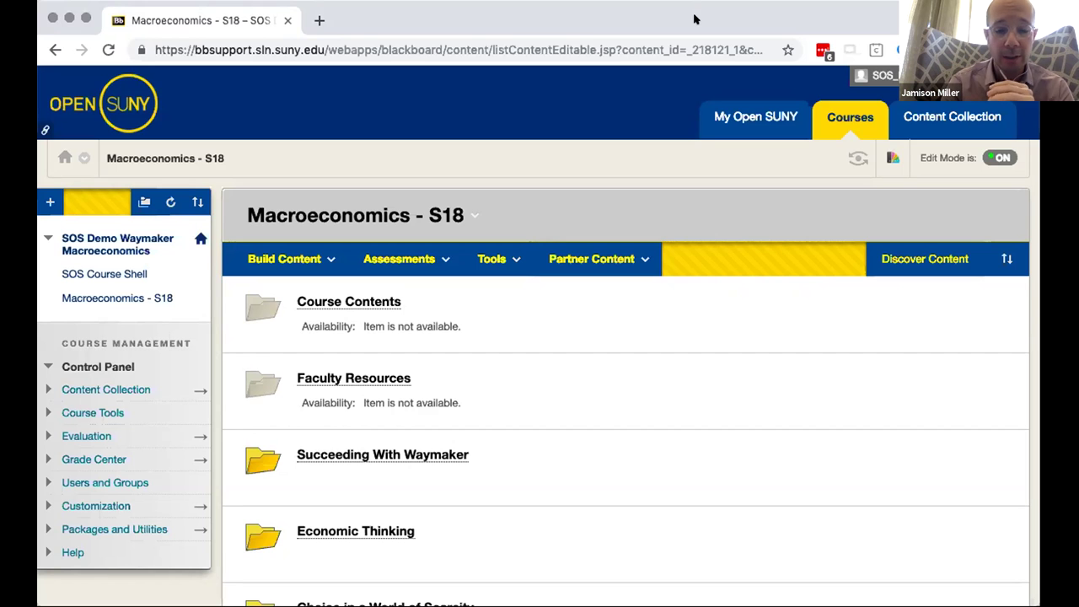
- Open the Faculty Resources folder in the Macroeconomics - S18 course
click(604, 259)
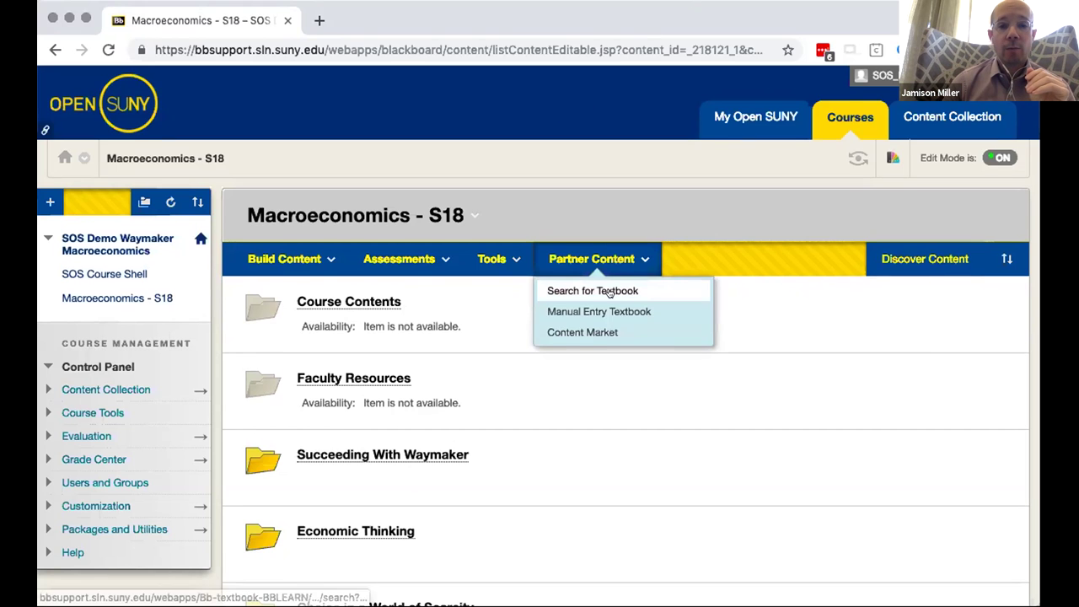
scroll(609, 293, down, 1)
scroll(735, 290, down, 1)
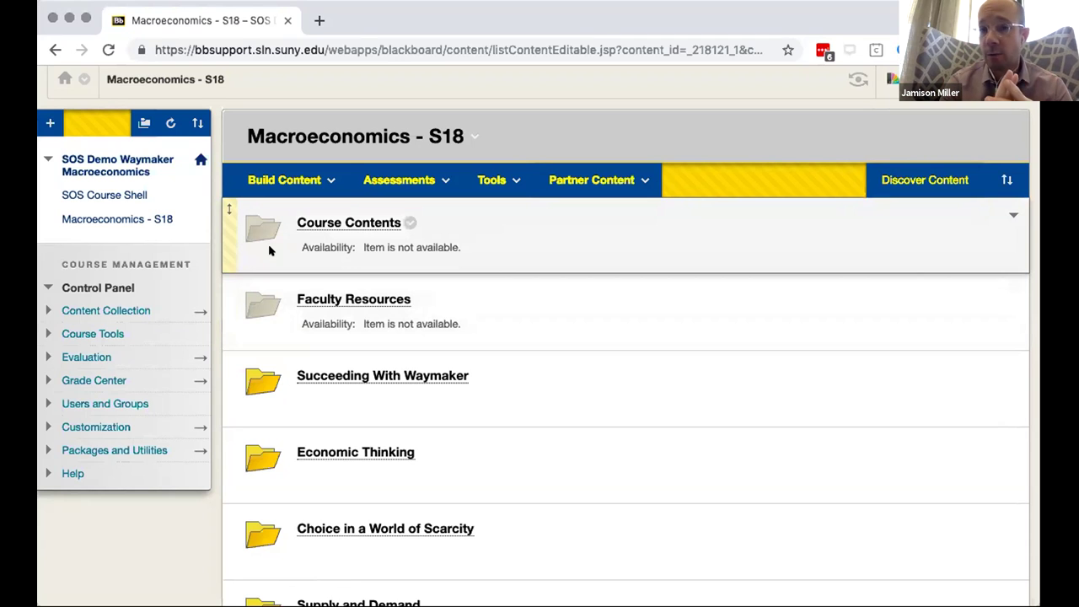
click(369, 300)
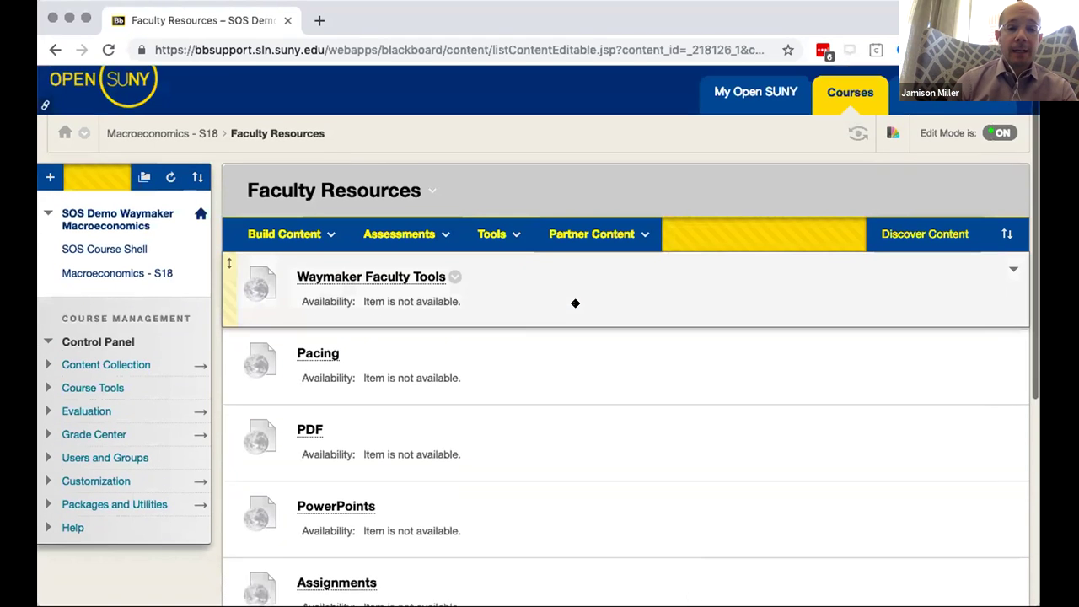
- Examine the faculty resources from Waymaker Faculty Tools and Pacing through to Macroeconomics Assignments
scroll(573, 304, down, 1)
click(380, 216)
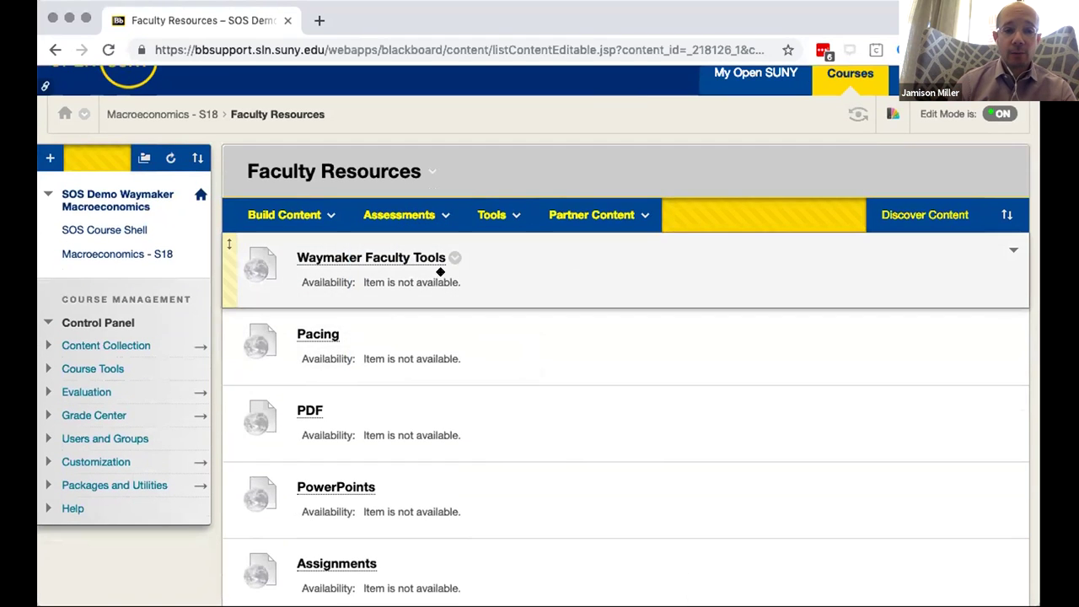
scroll(506, 278, down, 2)
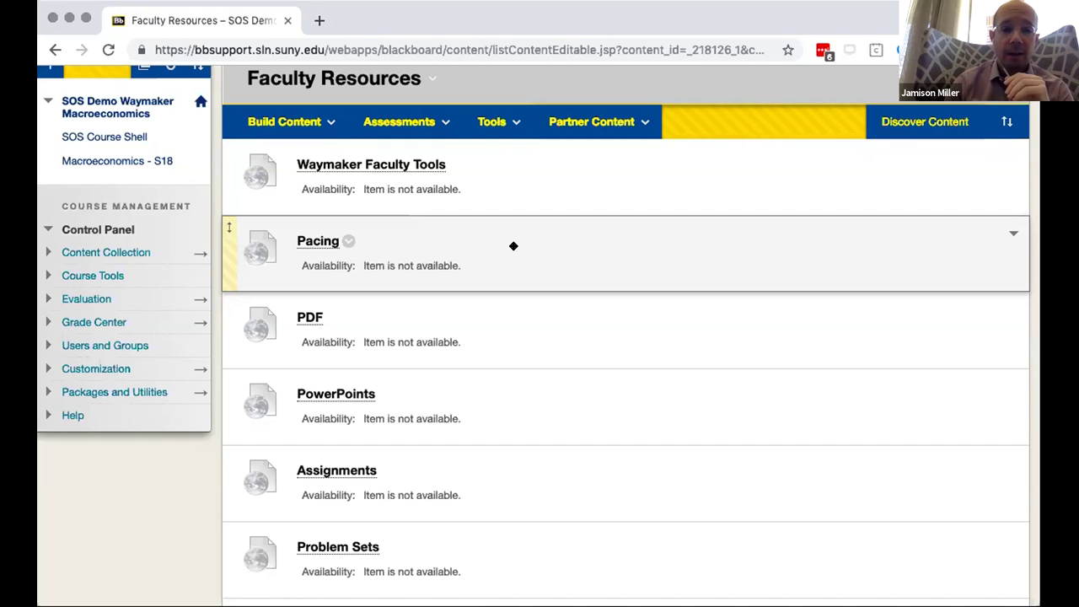
scroll(514, 245, down, 1)
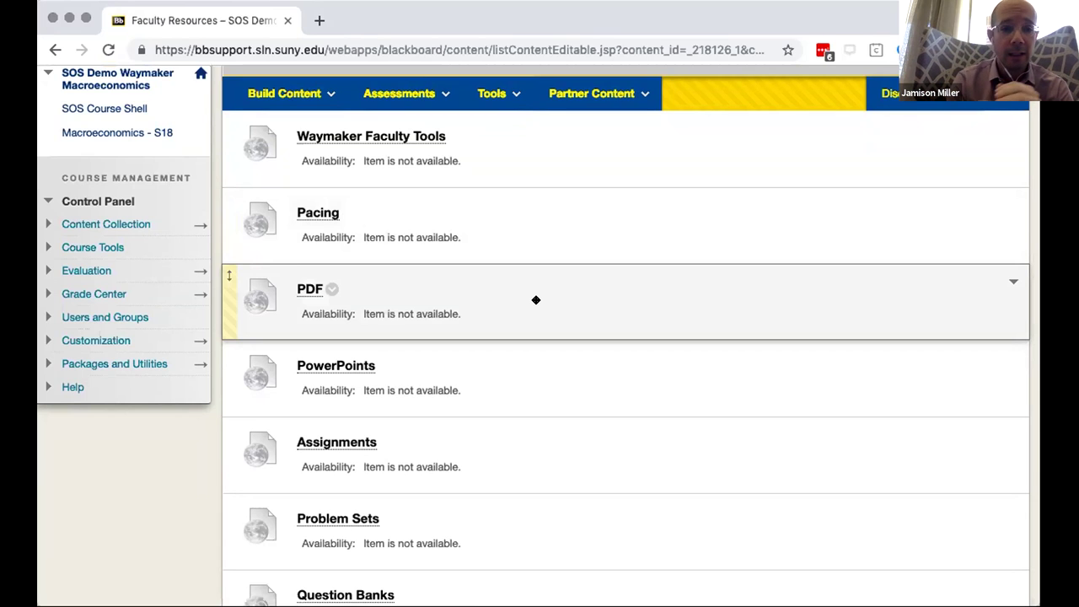
scroll(536, 300, down, 2)
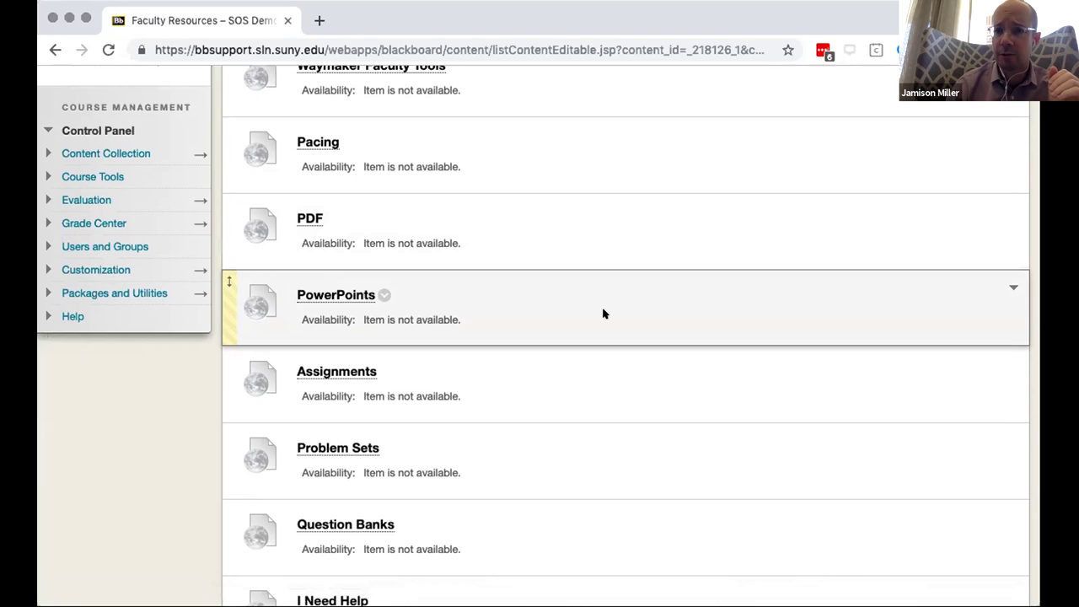
scroll(603, 313, down, 2)
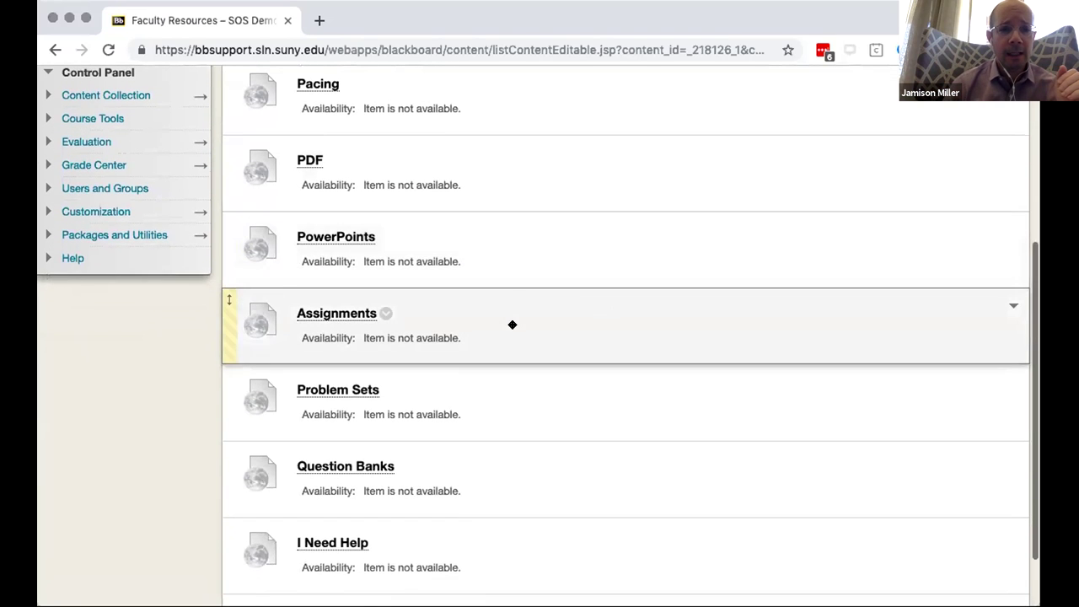
scroll(511, 323, down, 2)
scroll(478, 258, down, 1)
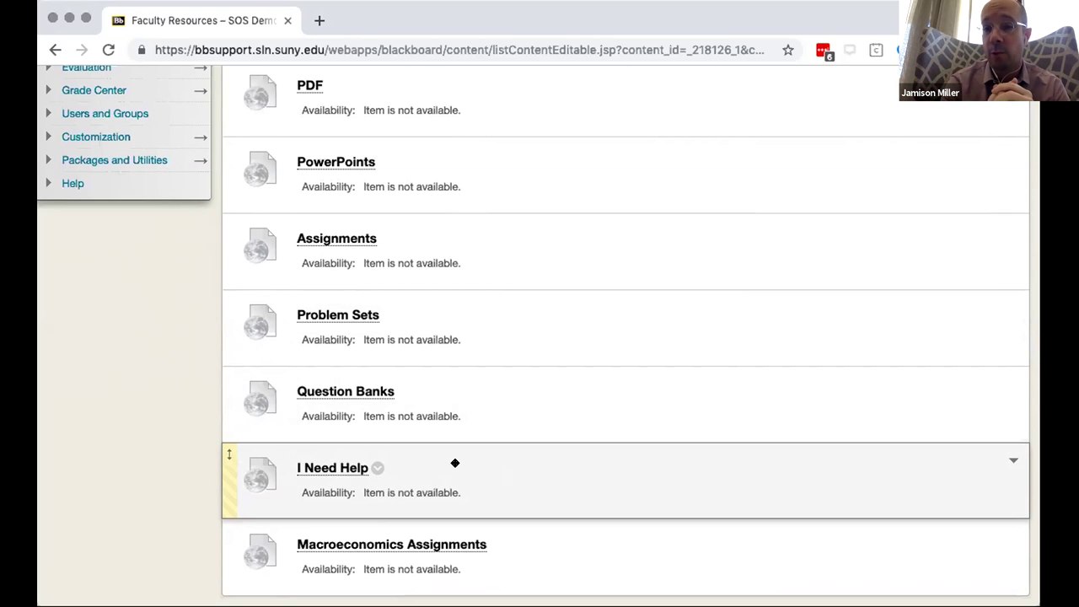
scroll(455, 463, up, 8)
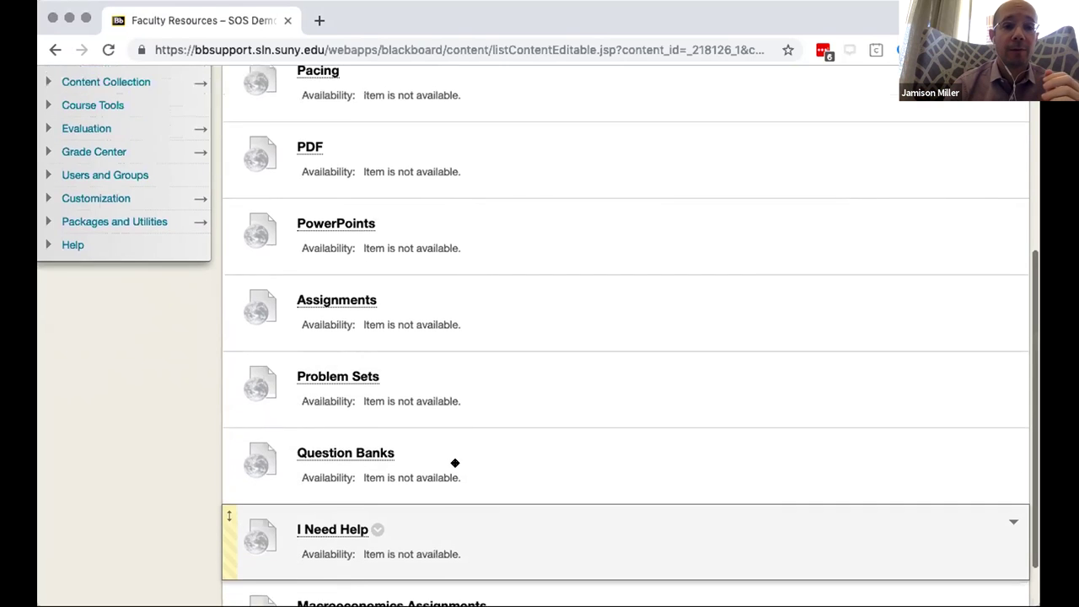
- Return to the Macroeconomics - S18 contents and open the Economic Thinking module folder
click(396, 253)
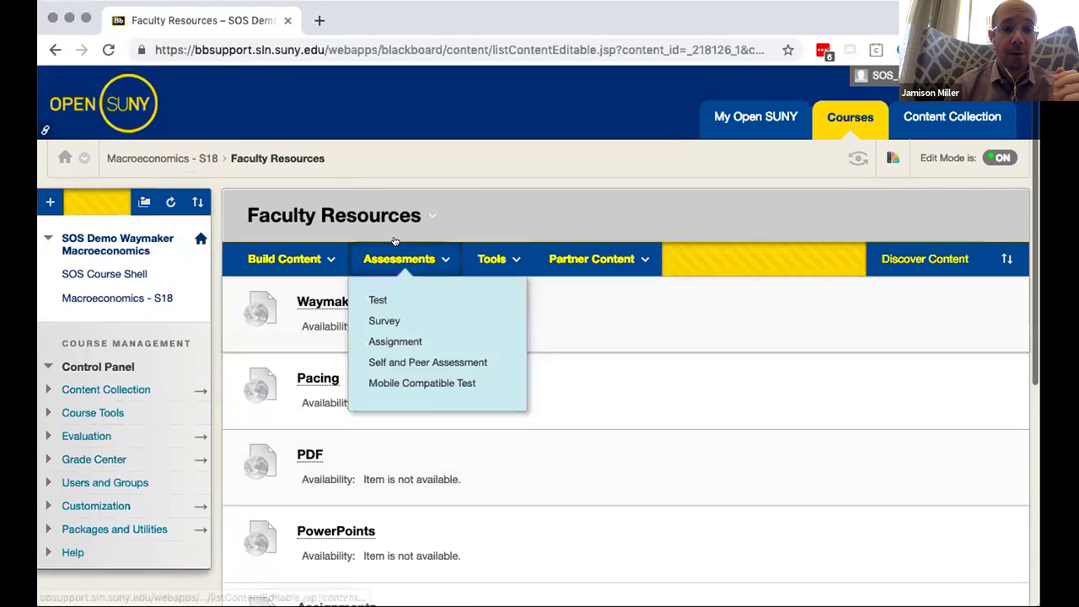
click(185, 159)
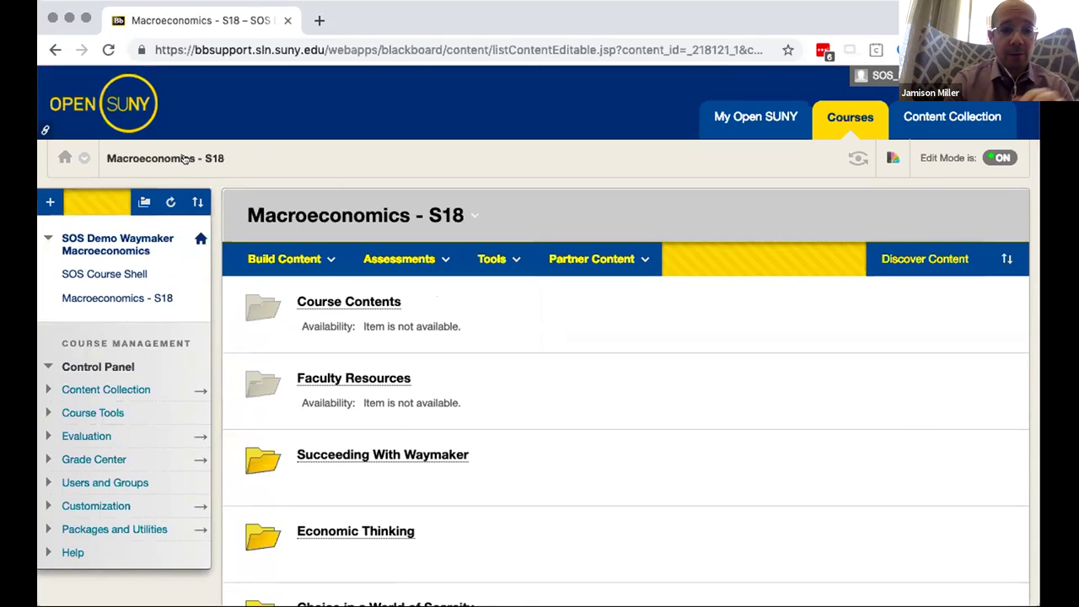
click(592, 259)
scroll(599, 341, down, 3)
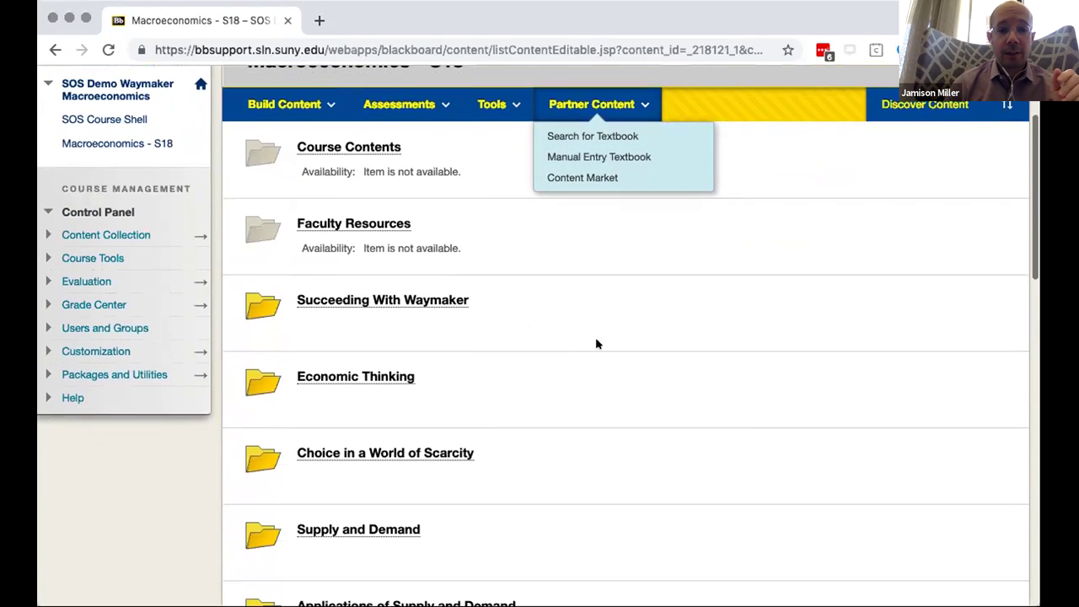
scroll(596, 343, down, 3)
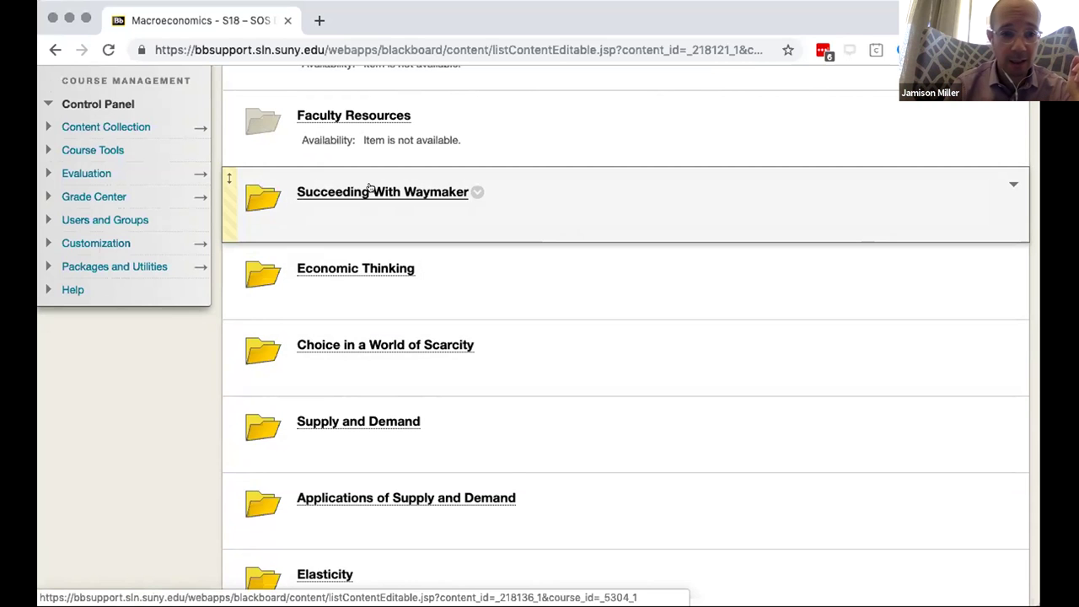
scroll(451, 255, down, 2)
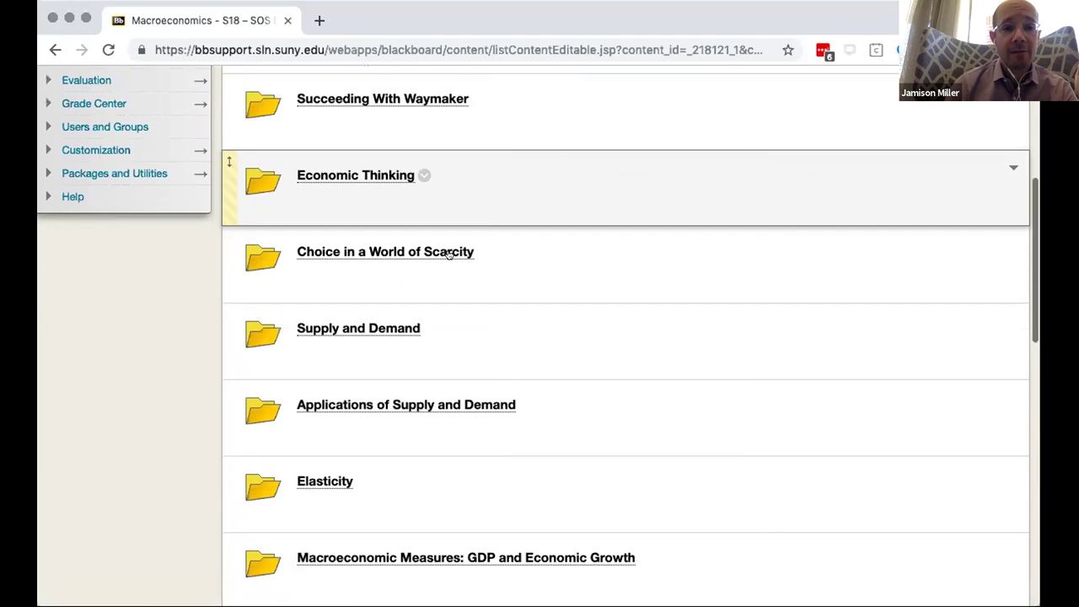
scroll(450, 221, down, 1)
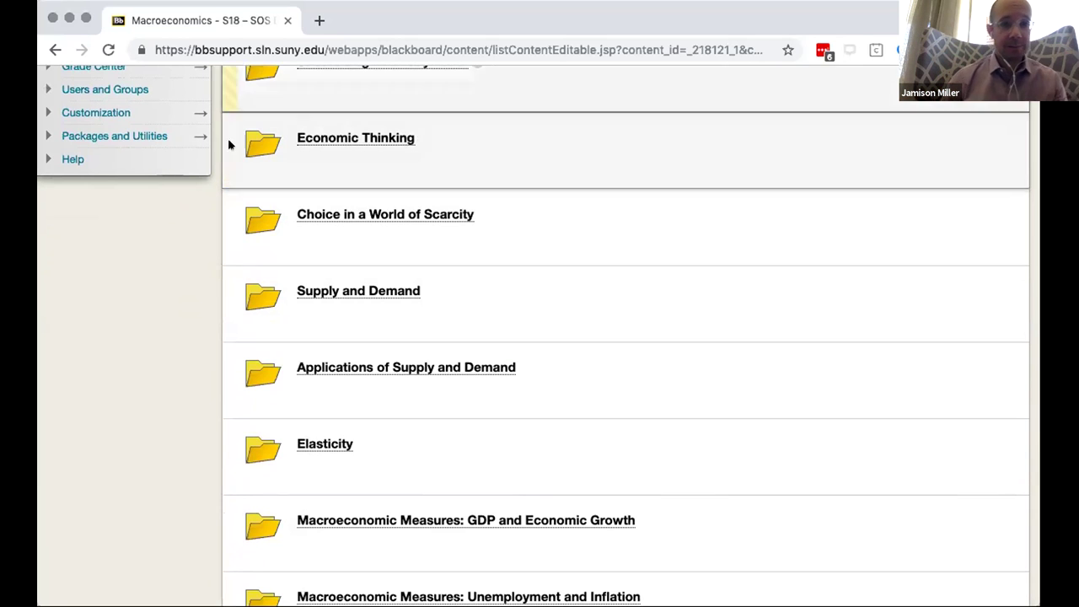
mouse_move(228, 144)
mouse_down()
mouse_move(252, 239)
mouse_move(228, 131)
mouse_up()
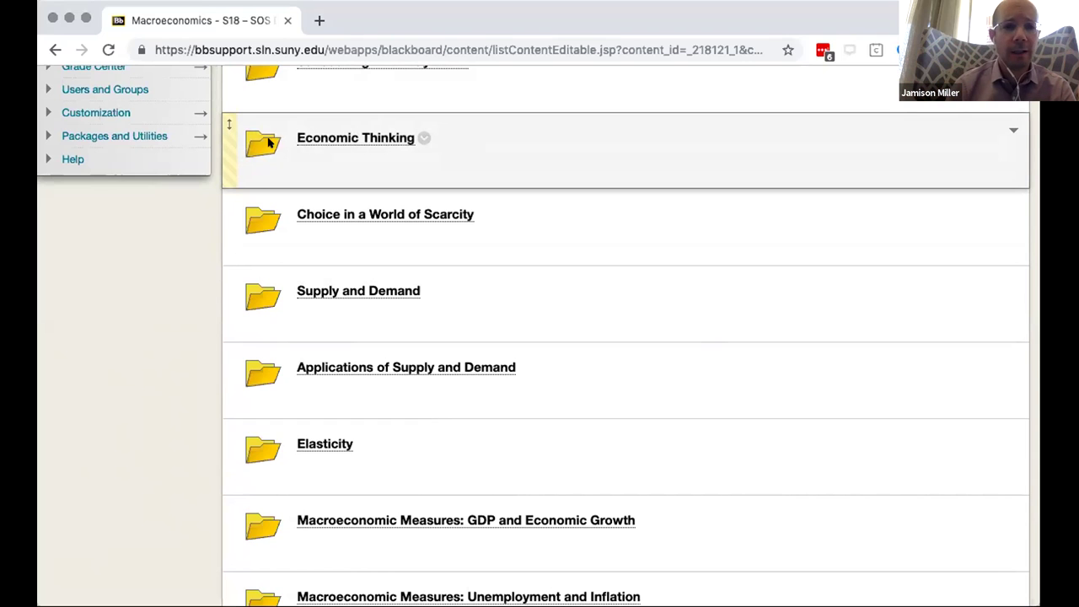
click(323, 135)
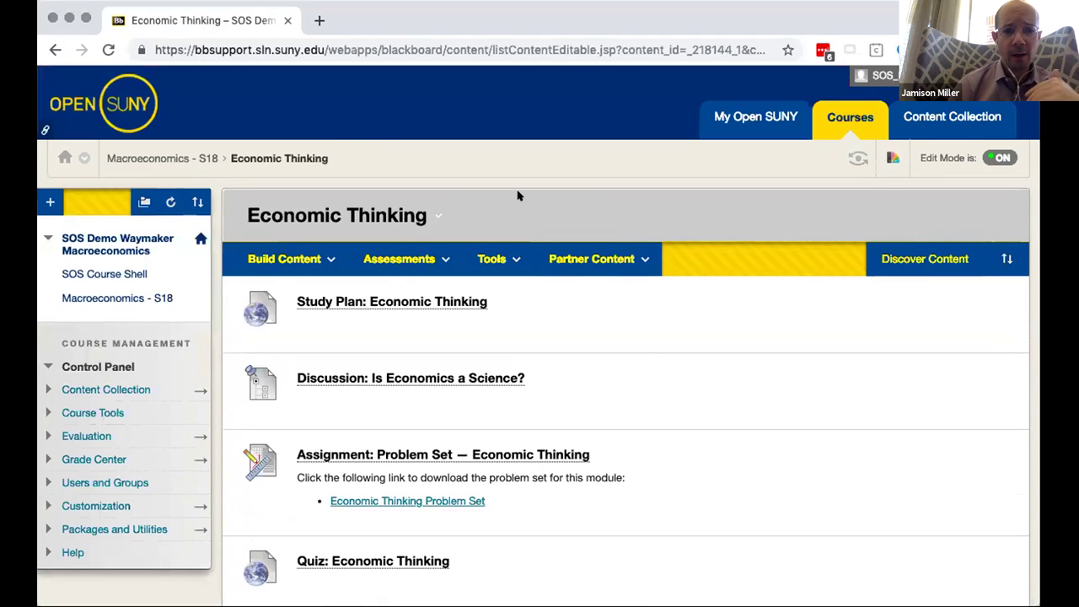
- Open the Study Plan: Economic Thinking item from the module's content list
click(506, 259)
scroll(529, 296, down, 1)
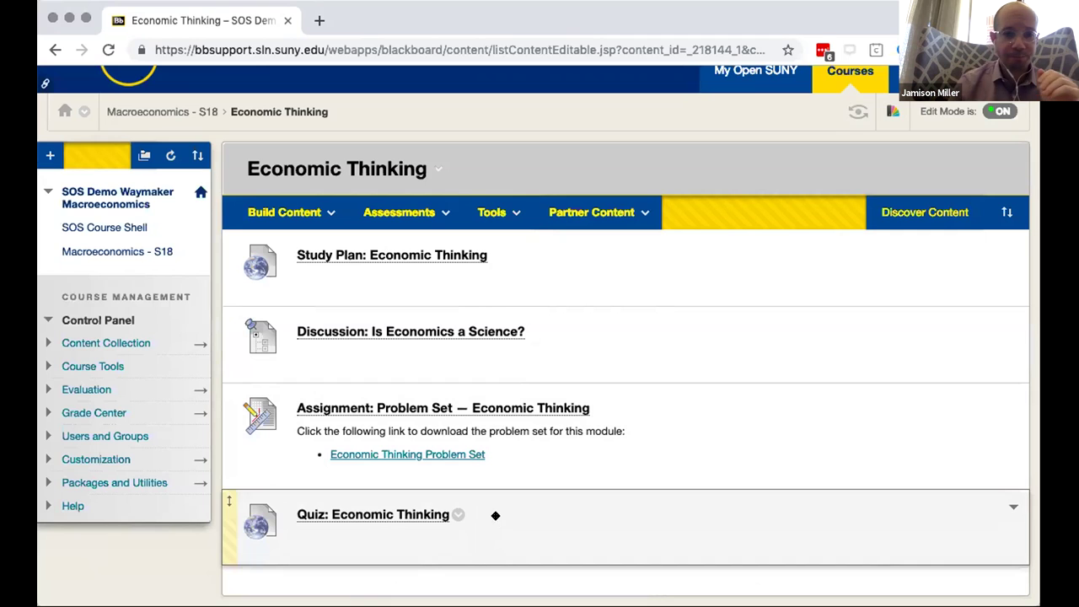
click(340, 255)
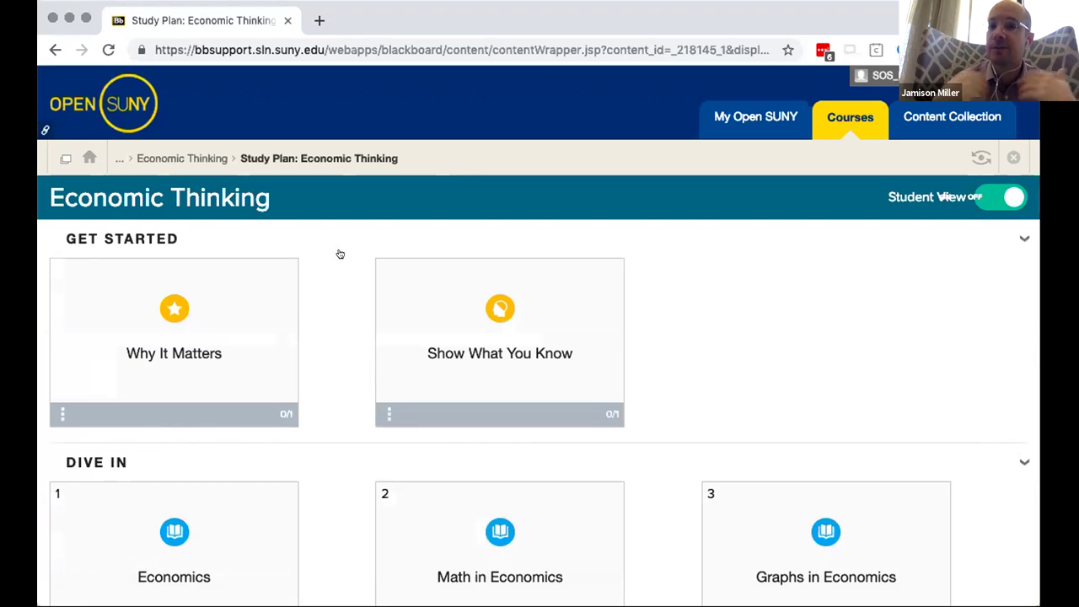
- Examine the Get Started, Dive In and Finish Strong sections of the Economic Thinking study plan and their progress bars
scroll(338, 252, down, 2)
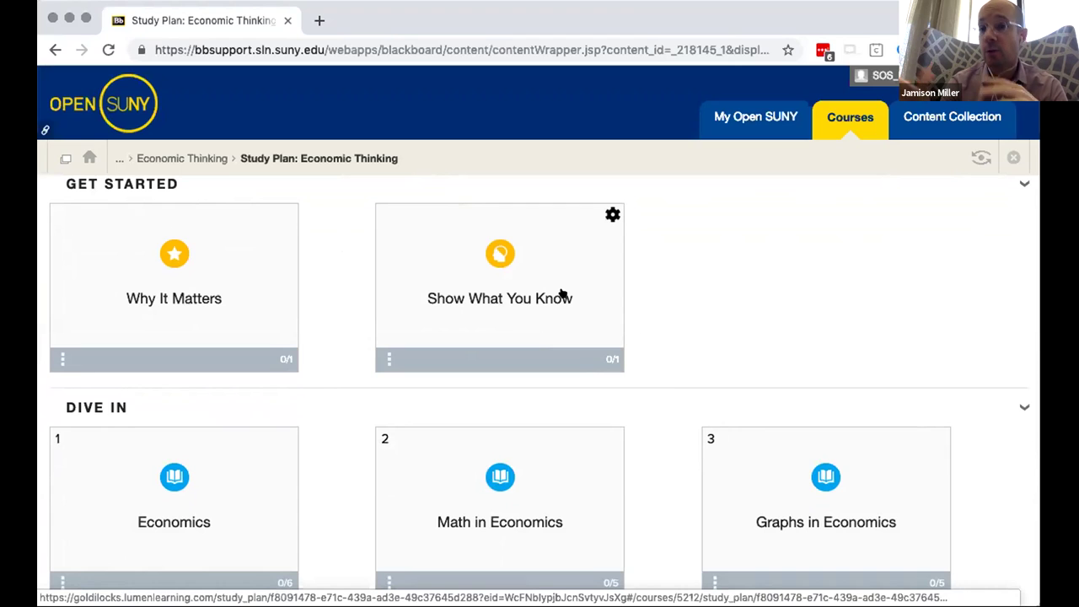
scroll(562, 294, down, 2)
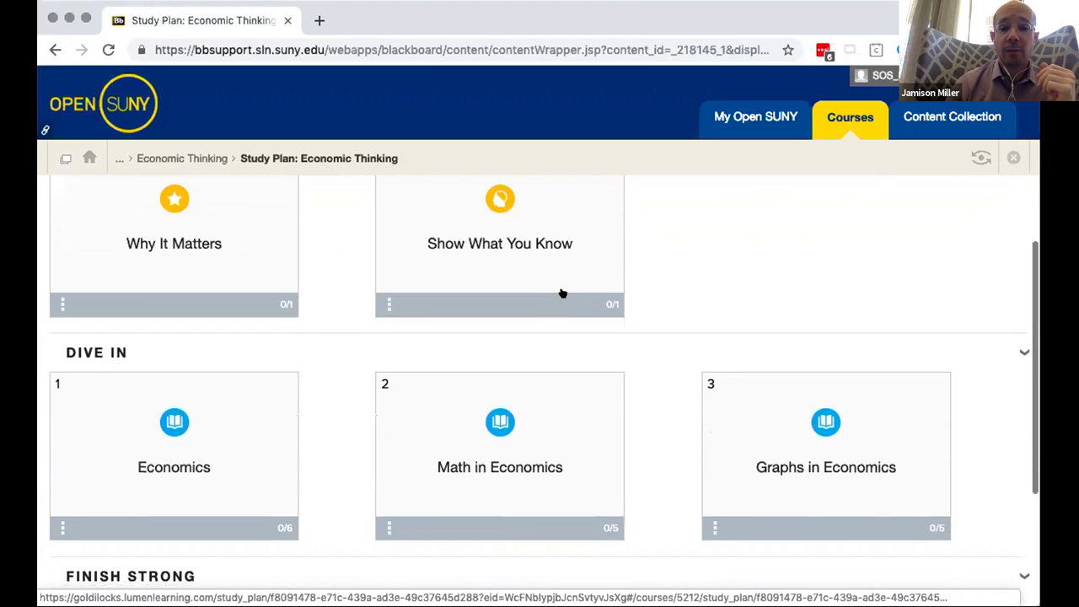
scroll(529, 453, down, 2)
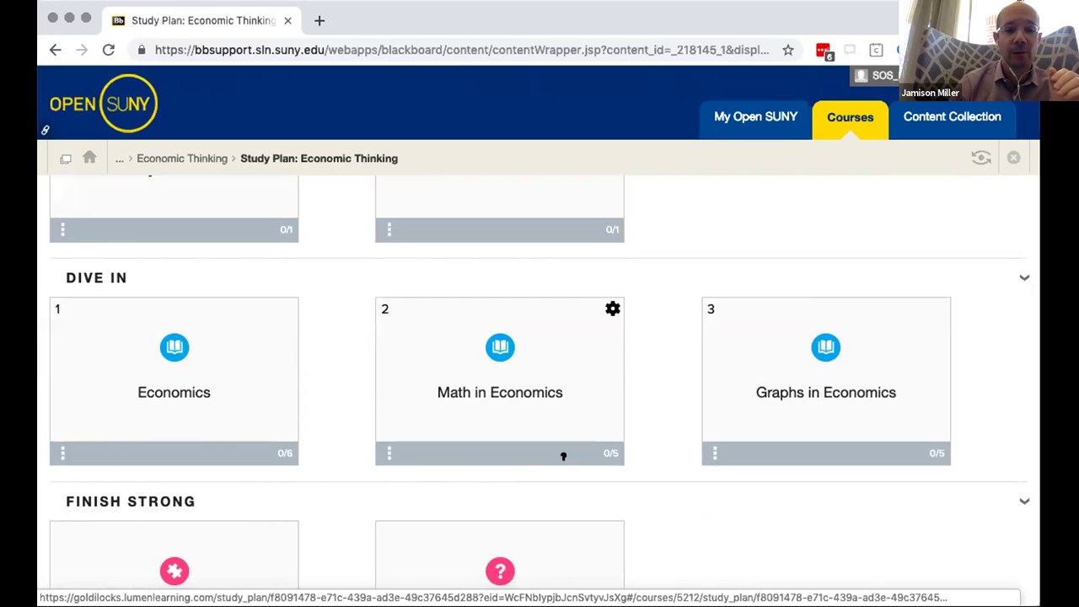
scroll(563, 452, down, 2)
scroll(580, 442, down, 1)
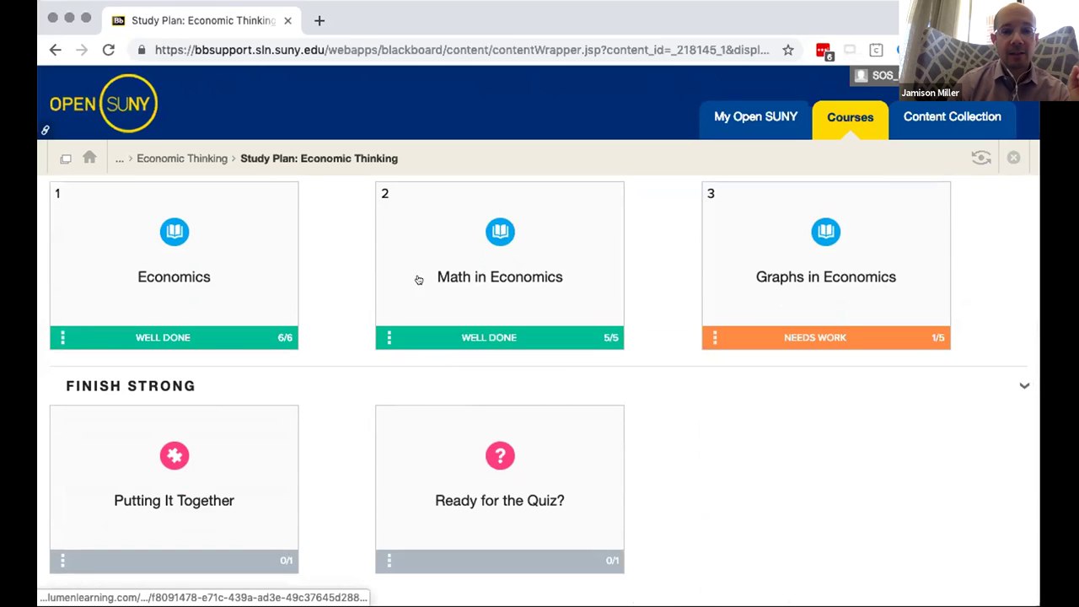
scroll(725, 305, up, 5)
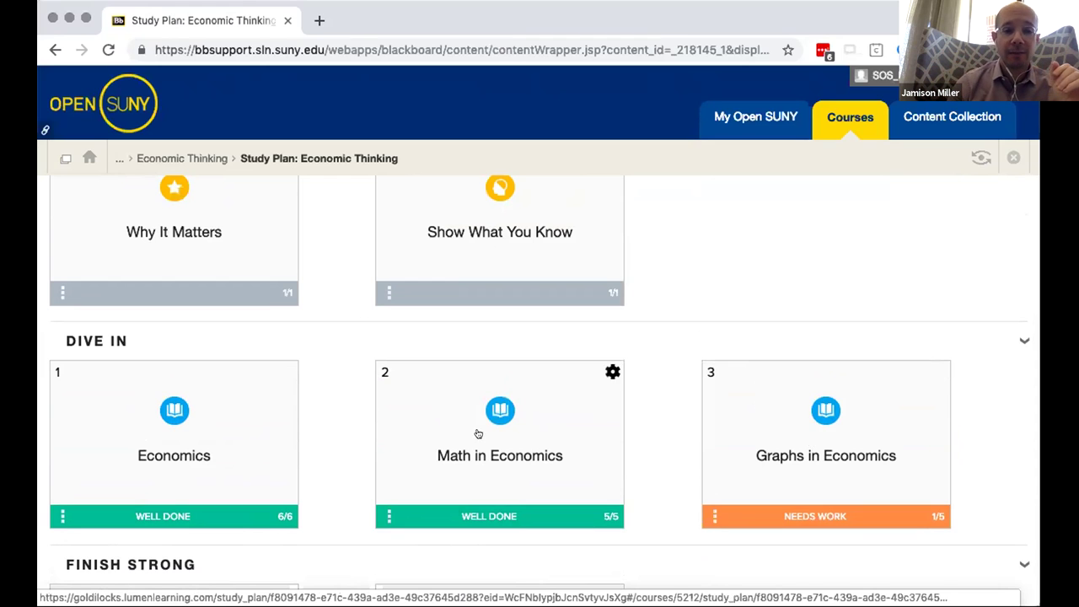
scroll(258, 426, down, 1)
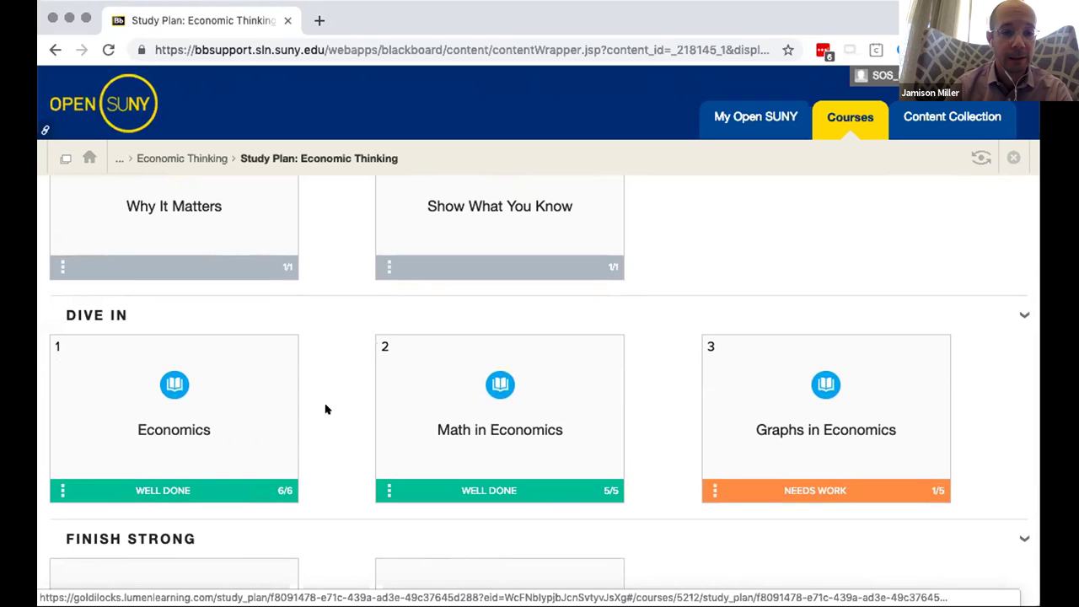
scroll(207, 407, down, 3)
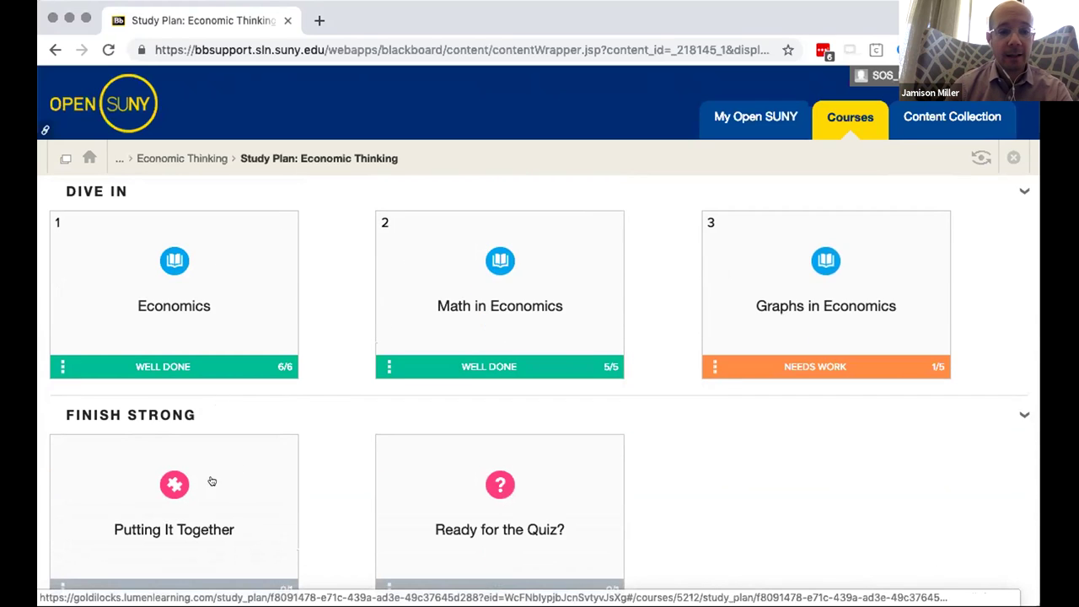
scroll(203, 506, down, 1)
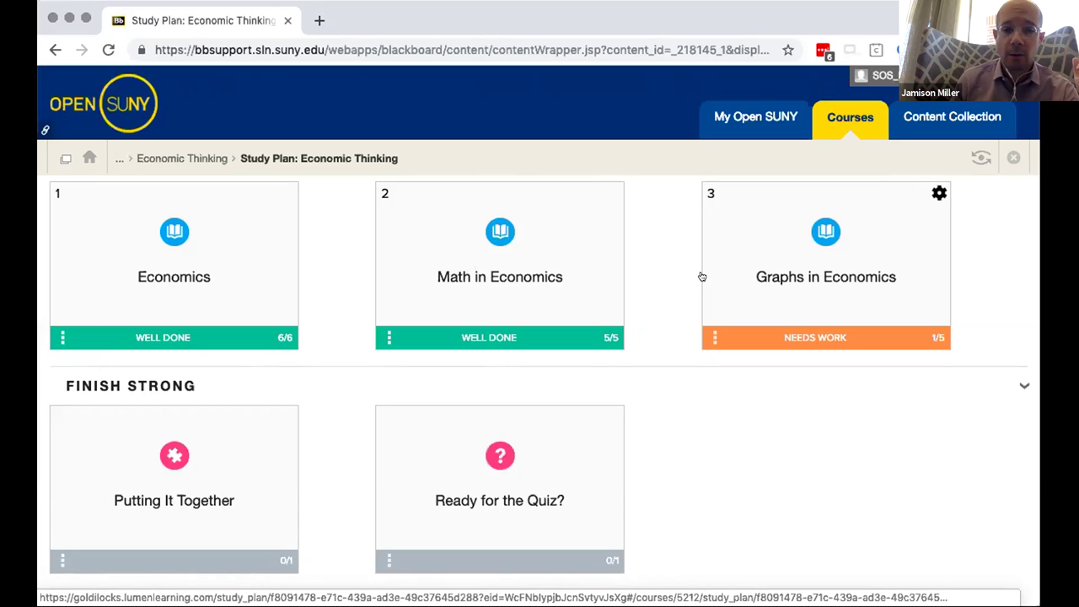
scroll(702, 276, up, 5)
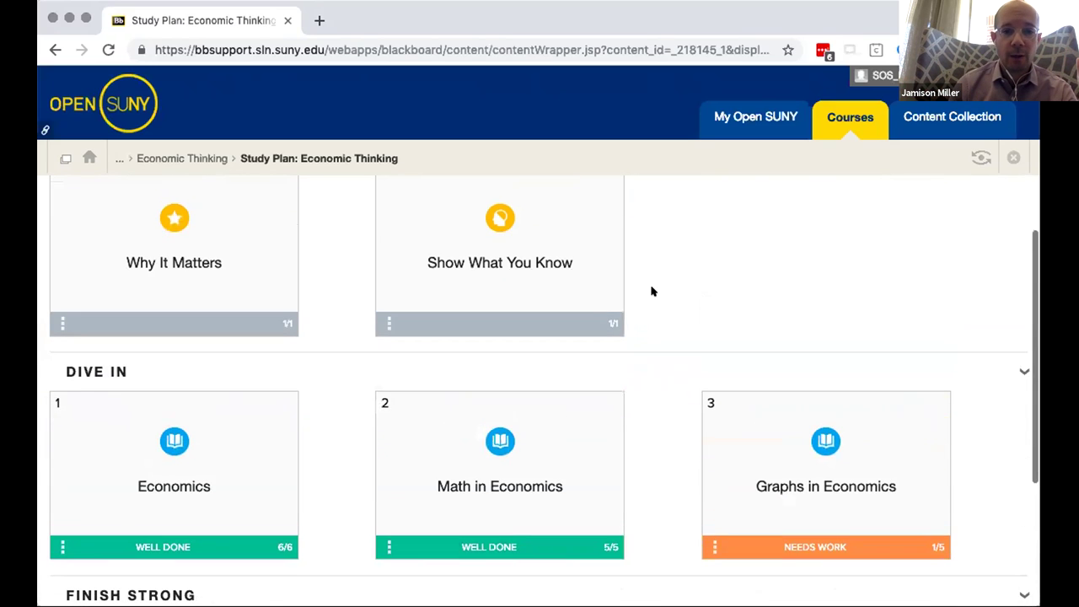
- Return from the study plan to the Macroeconomics - S18 contents and open the Supply and Demand module folder
click(204, 158)
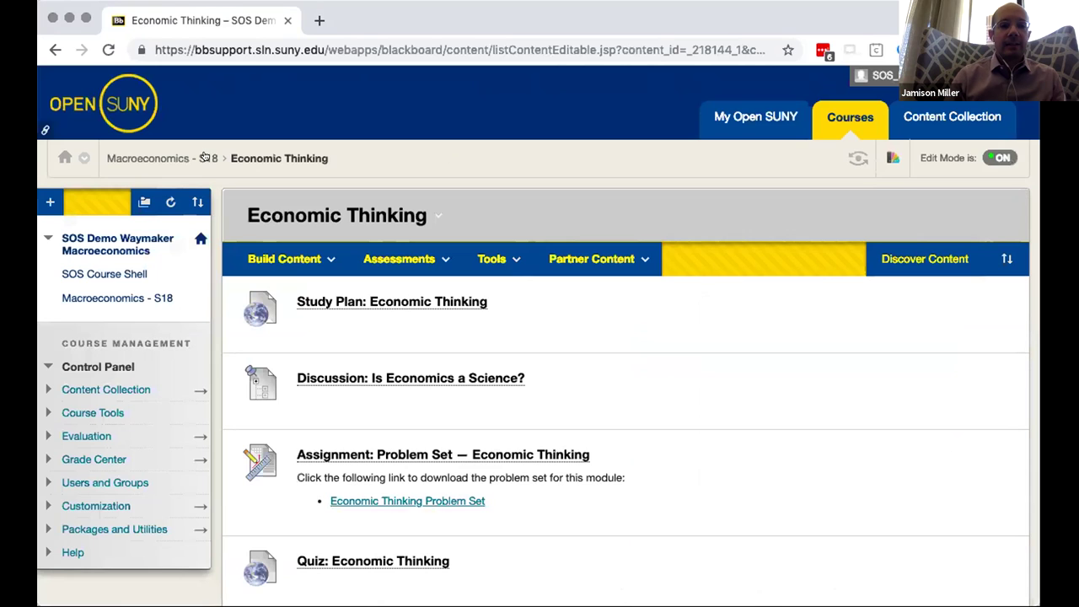
click(204, 157)
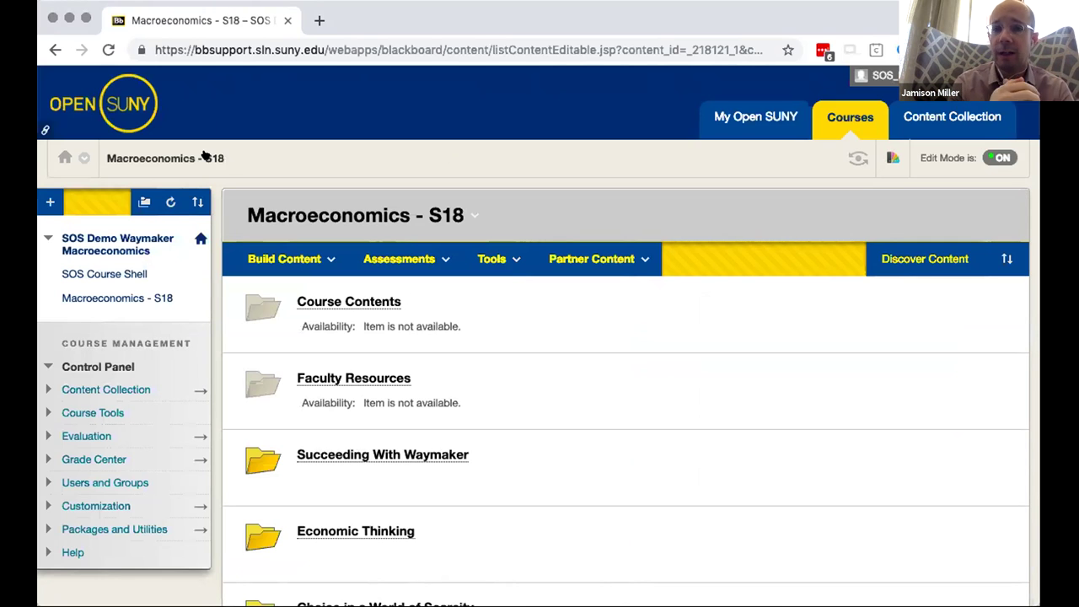
scroll(205, 156, down, 1)
click(447, 209)
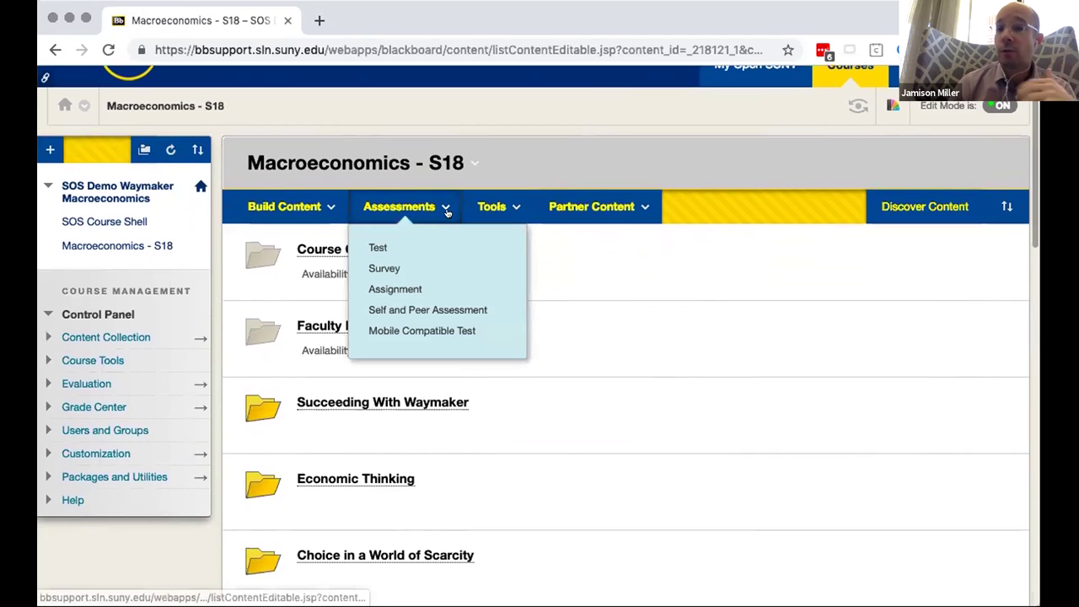
click(590, 206)
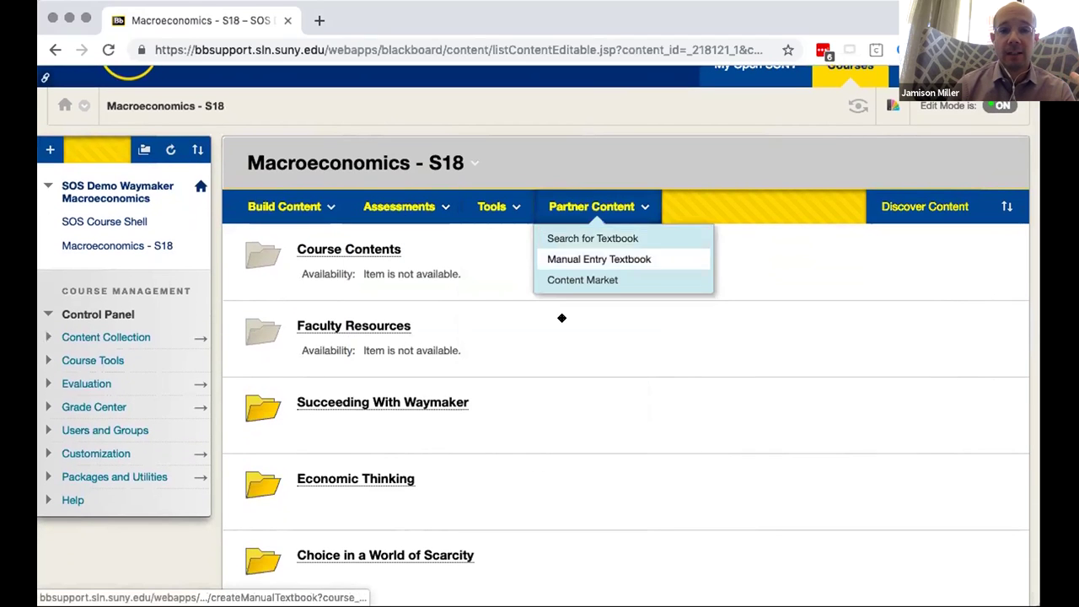
scroll(561, 319, down, 2)
scroll(561, 324, down, 5)
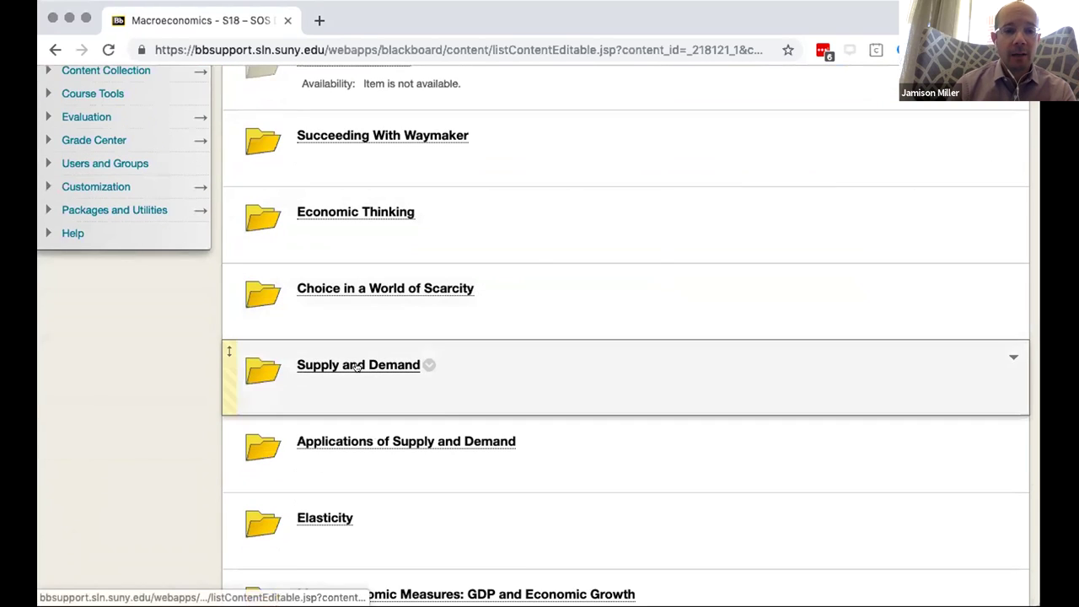
click(358, 366)
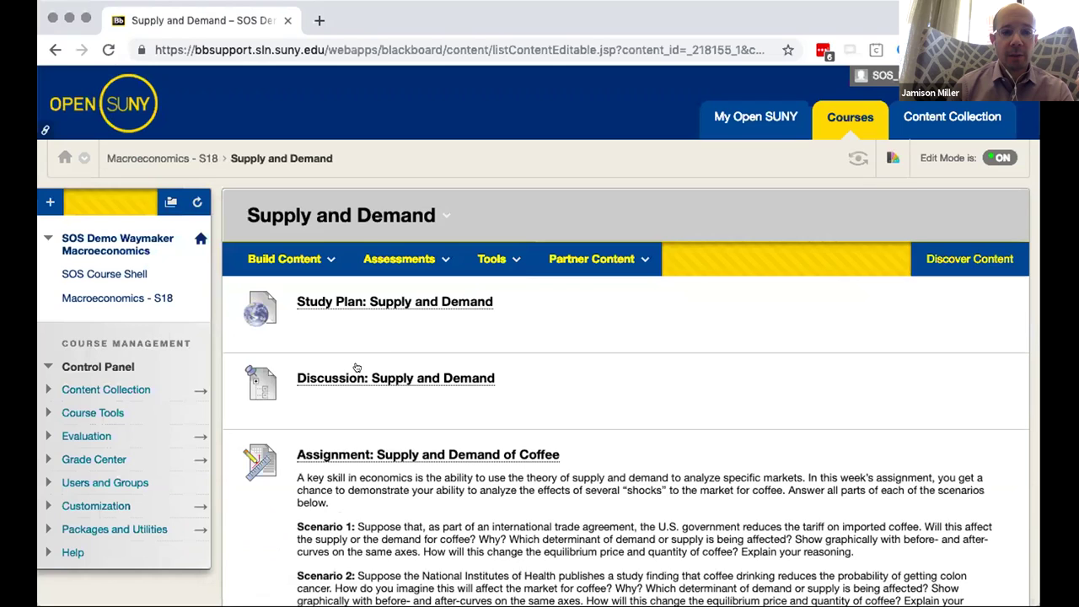
- Look through the module's discussion, assignments and quiz, and open the Study Plan: Supply and Demand item
scroll(627, 355, down, 4)
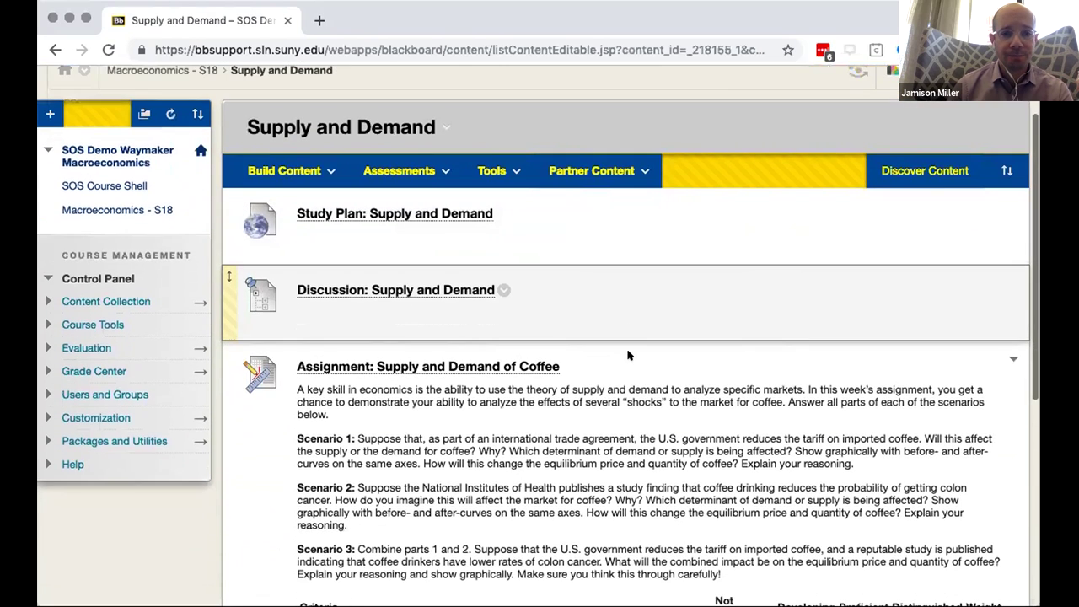
scroll(627, 355, down, 1)
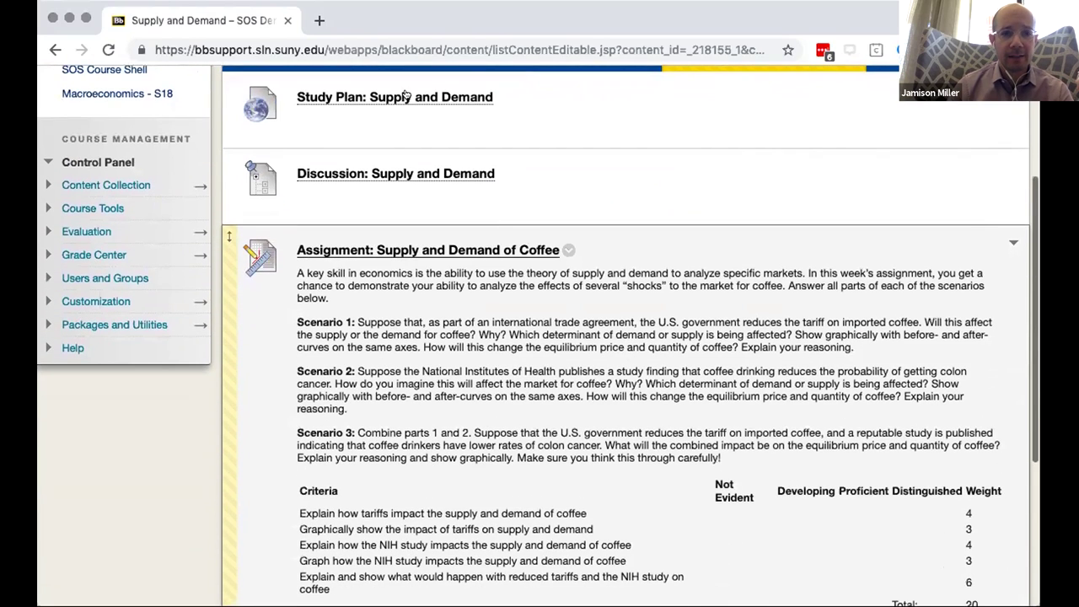
scroll(448, 180, down, 2)
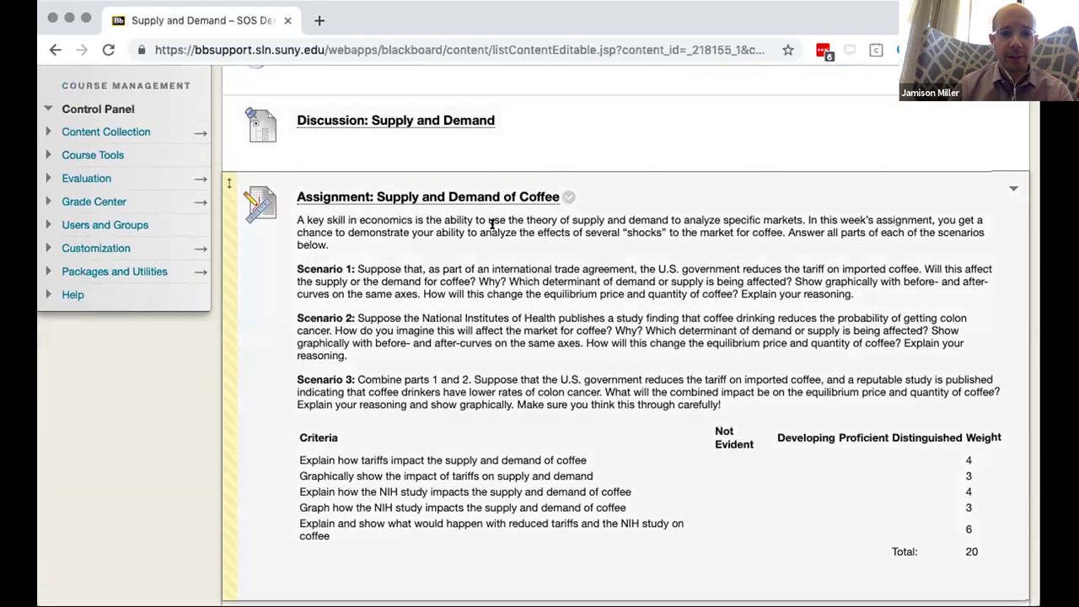
scroll(493, 233, down, 5)
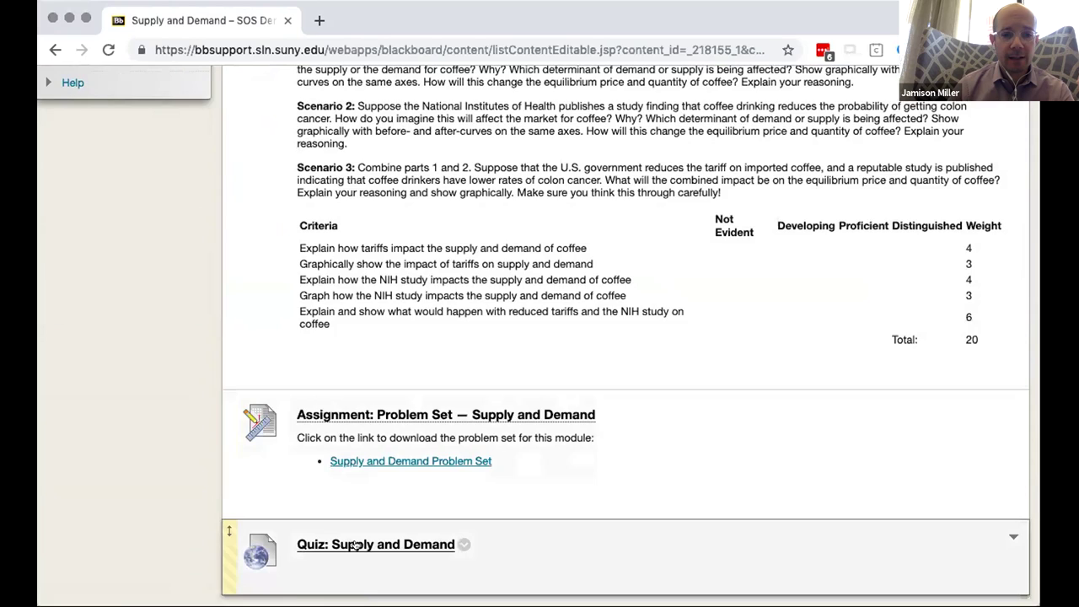
scroll(363, 545, up, 8)
scroll(355, 546, up, 1)
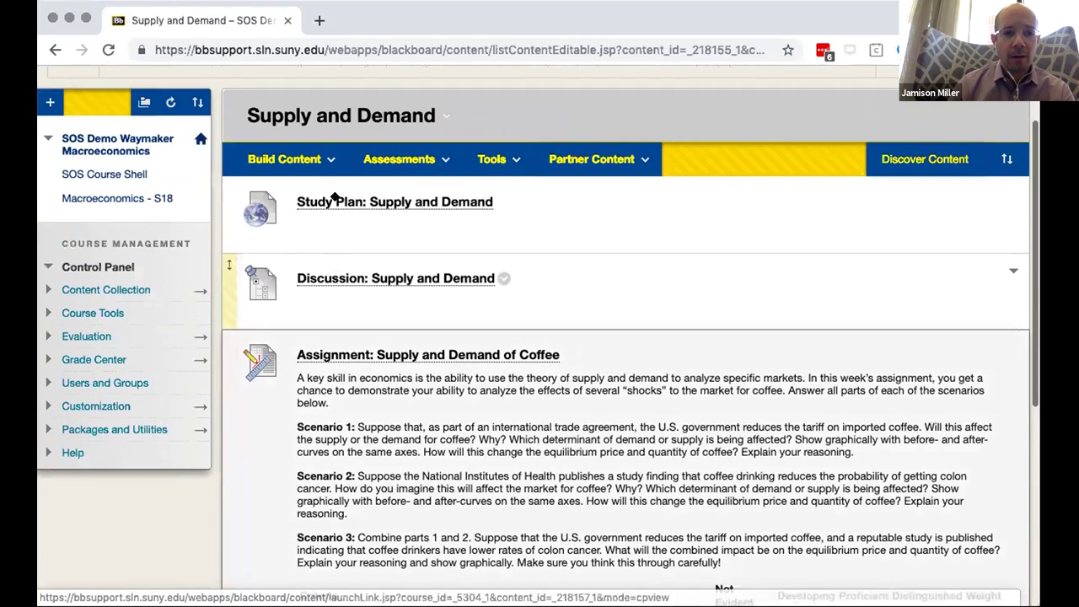
click(337, 202)
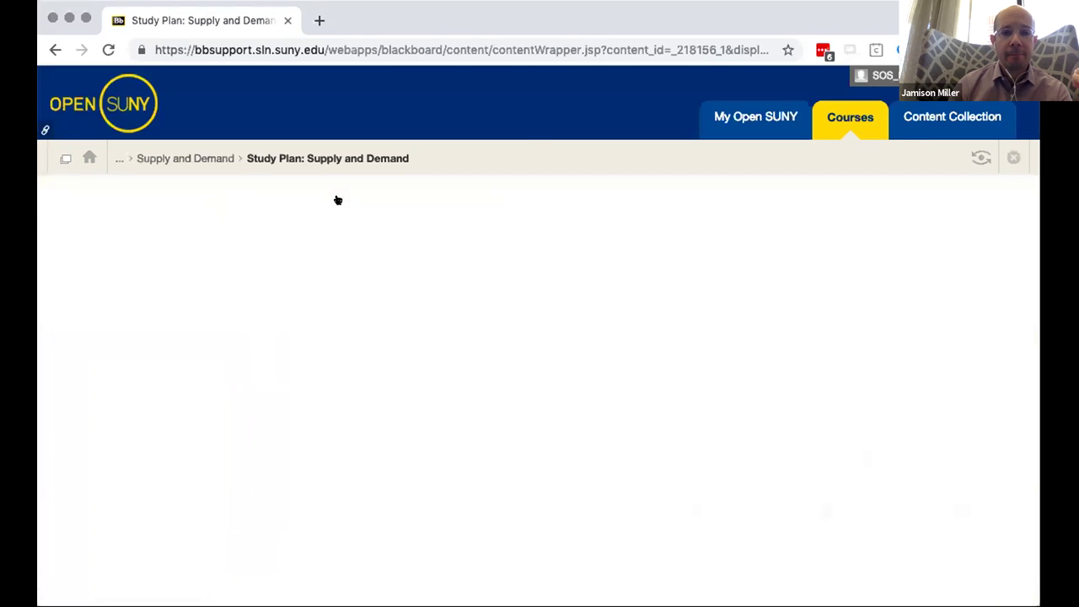
- Expand the Equilibrium topic in the study plan's Dive In section and open its Finding Equilibrium page
scroll(362, 337, down, 3)
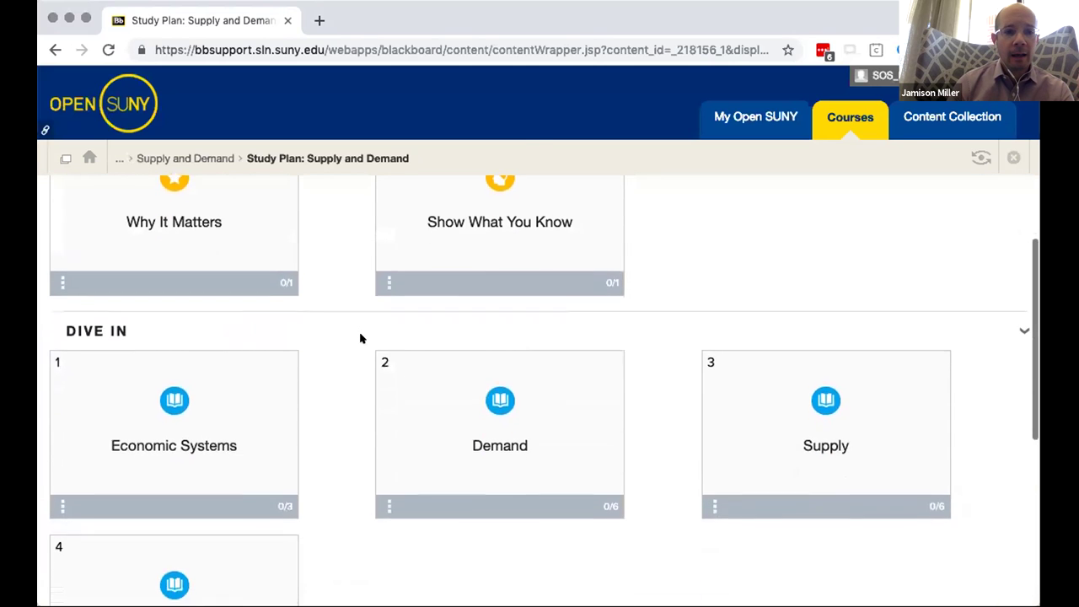
scroll(360, 338, up, 2)
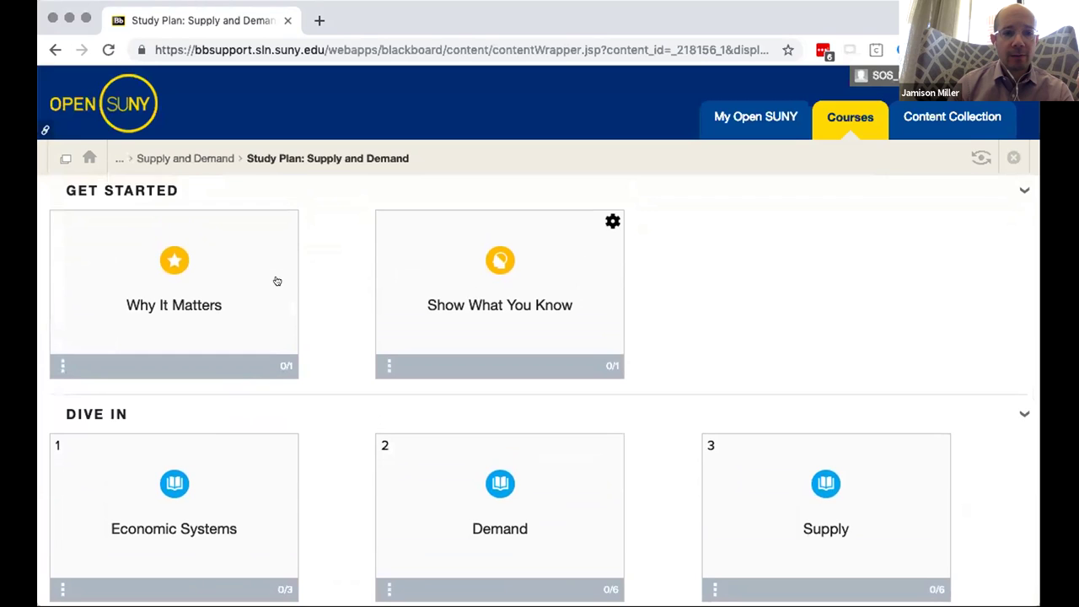
scroll(260, 318, down, 1)
scroll(344, 391, down, 3)
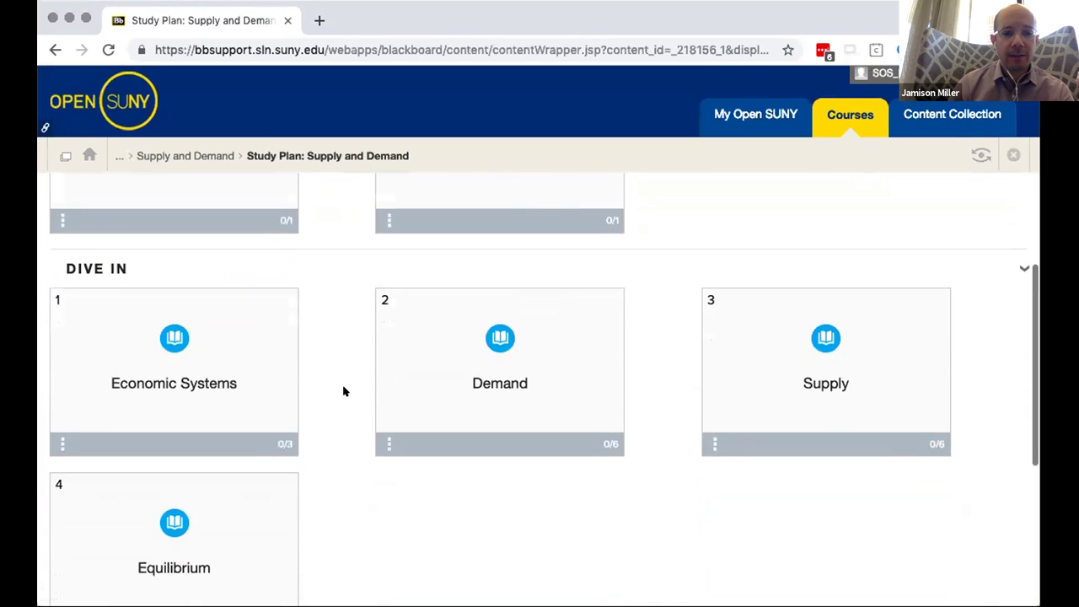
scroll(725, 402, down, 2)
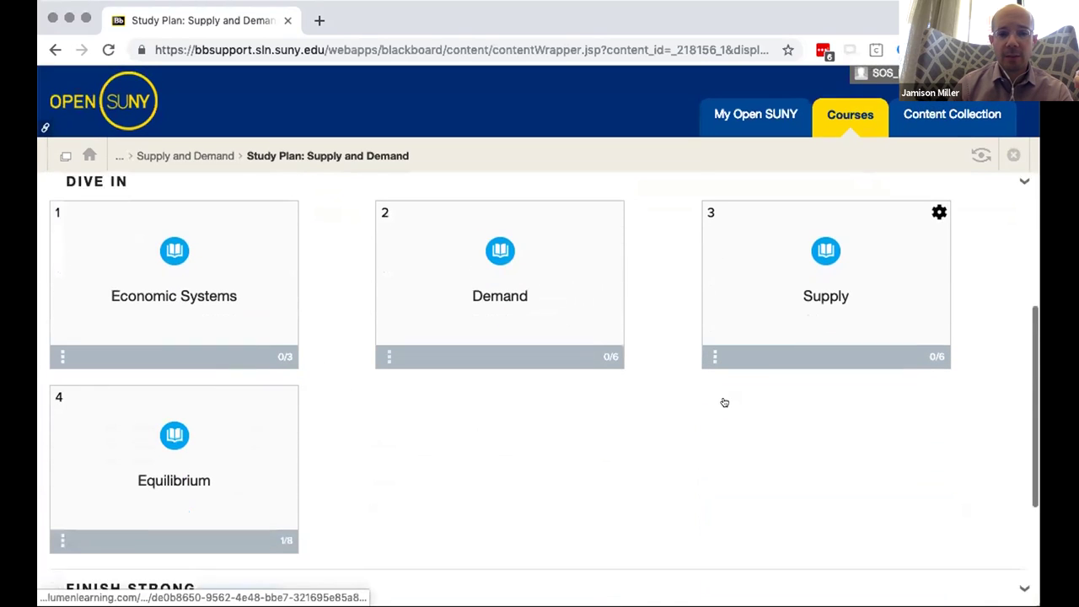
scroll(231, 448, down, 1)
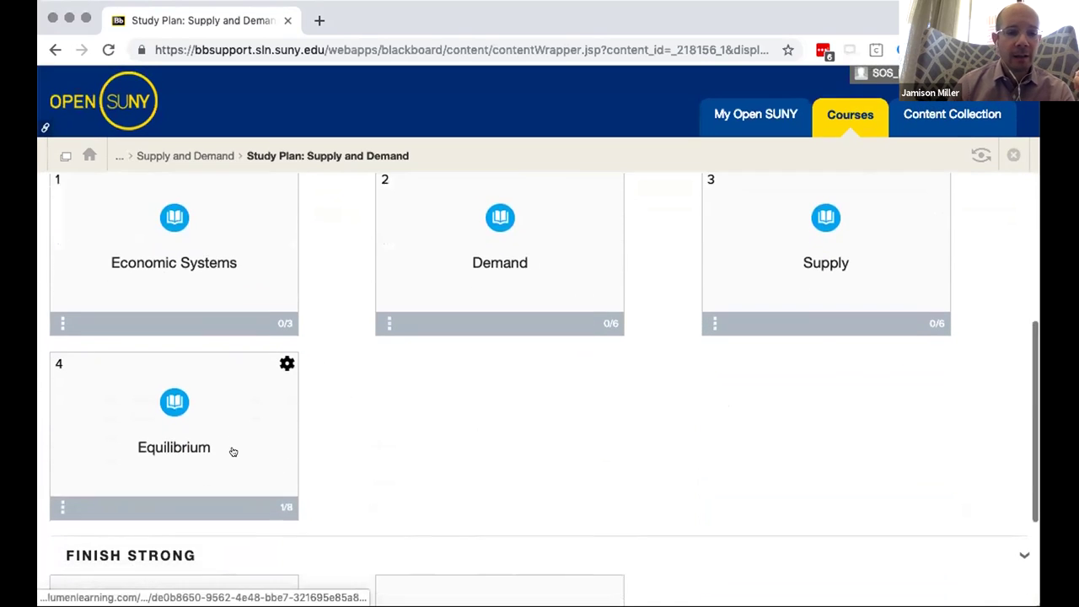
click(179, 421)
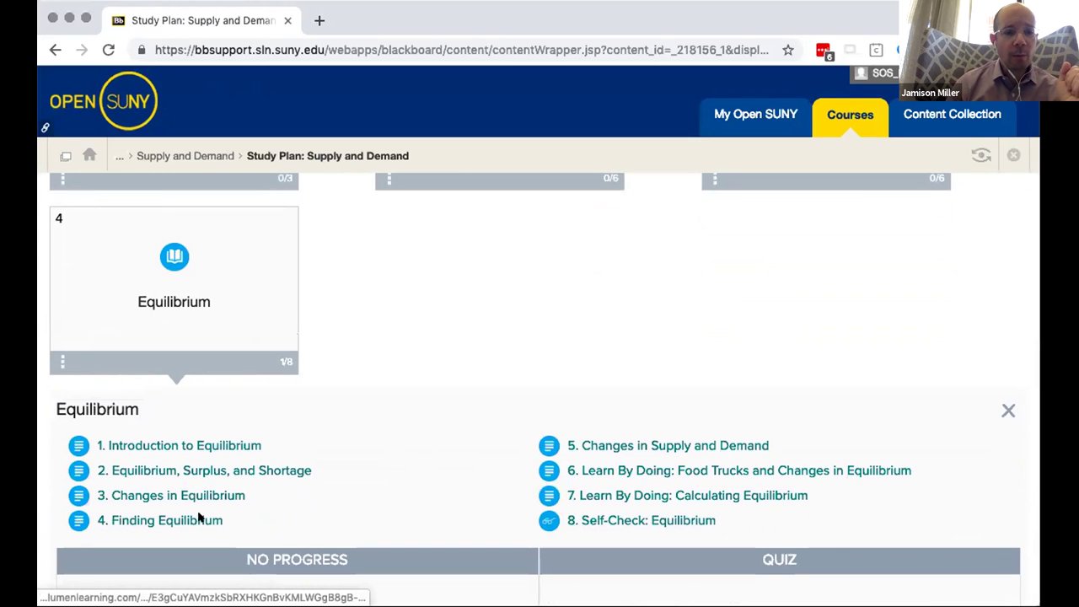
click(197, 519)
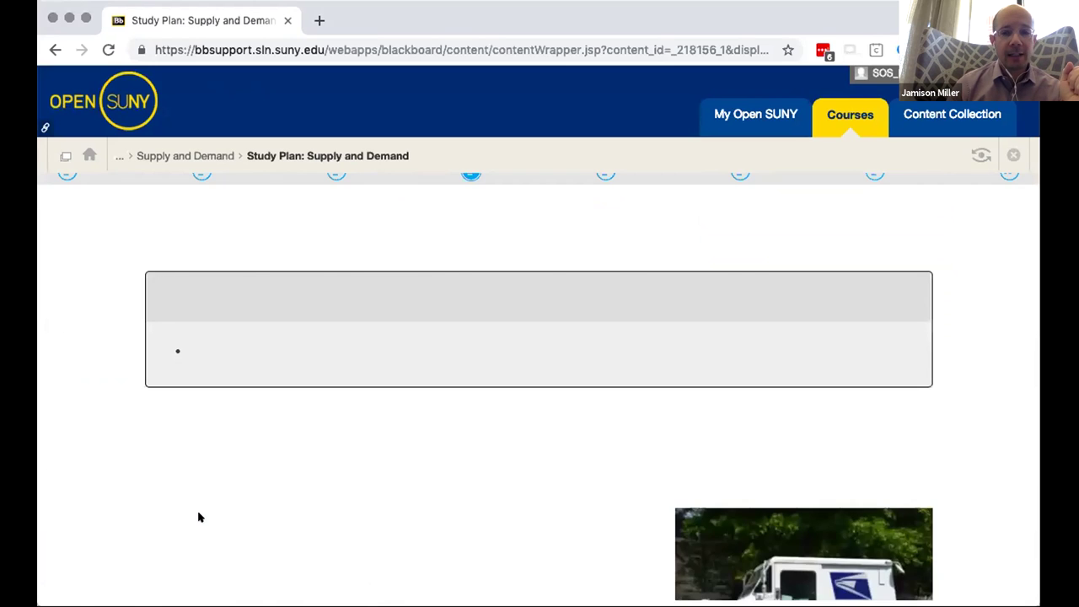
- Examine the Finding Equilibrium page's learning objectives, postal service questions and Part 1 supply and demand graph
scroll(629, 364, down, 10)
scroll(628, 364, up, 5)
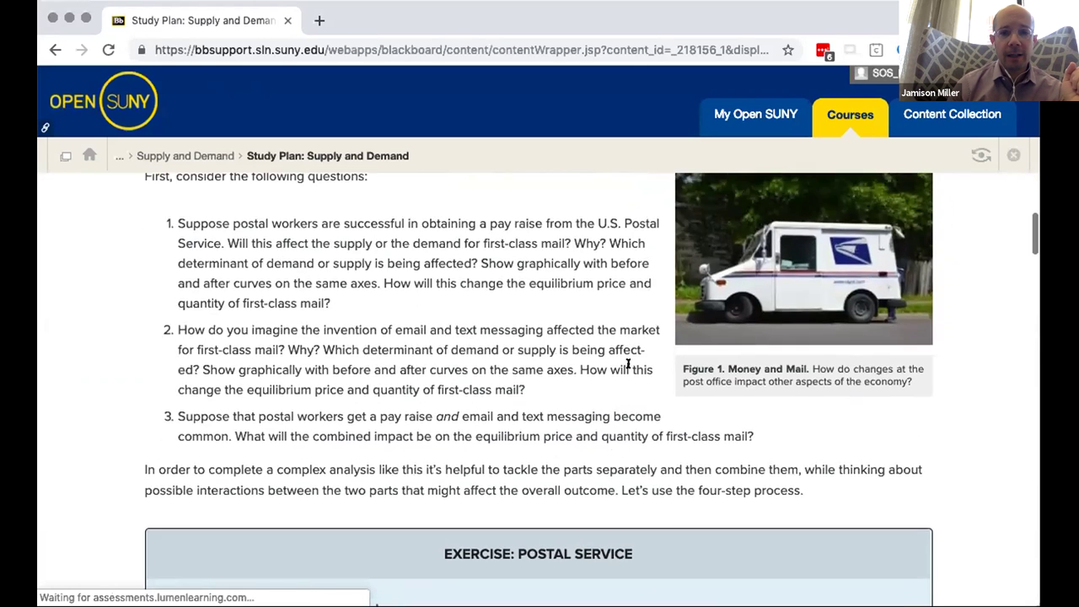
scroll(628, 367, up, 2)
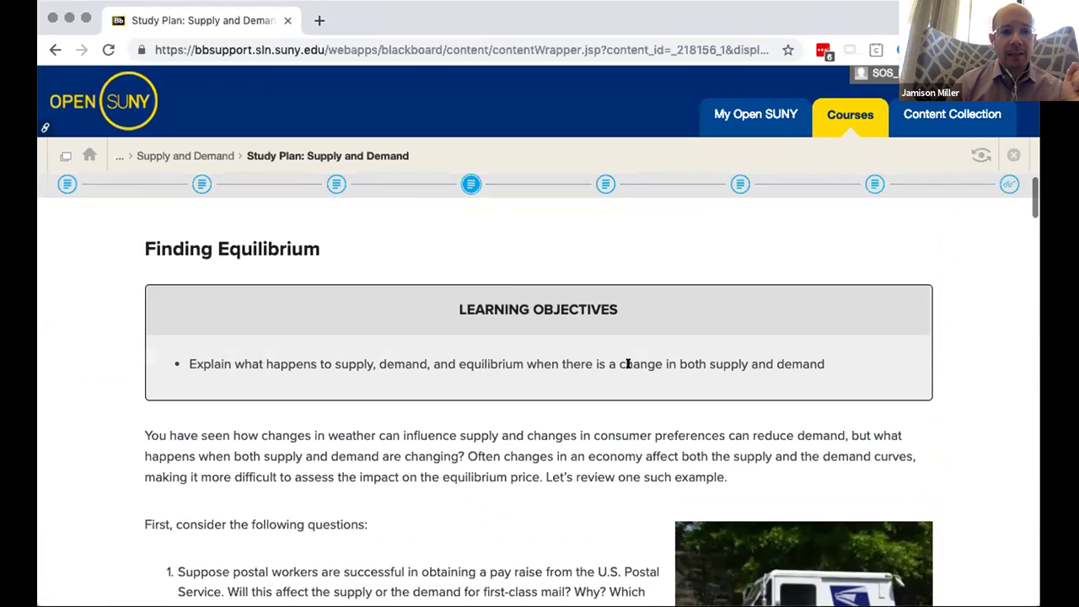
scroll(532, 358, down, 1)
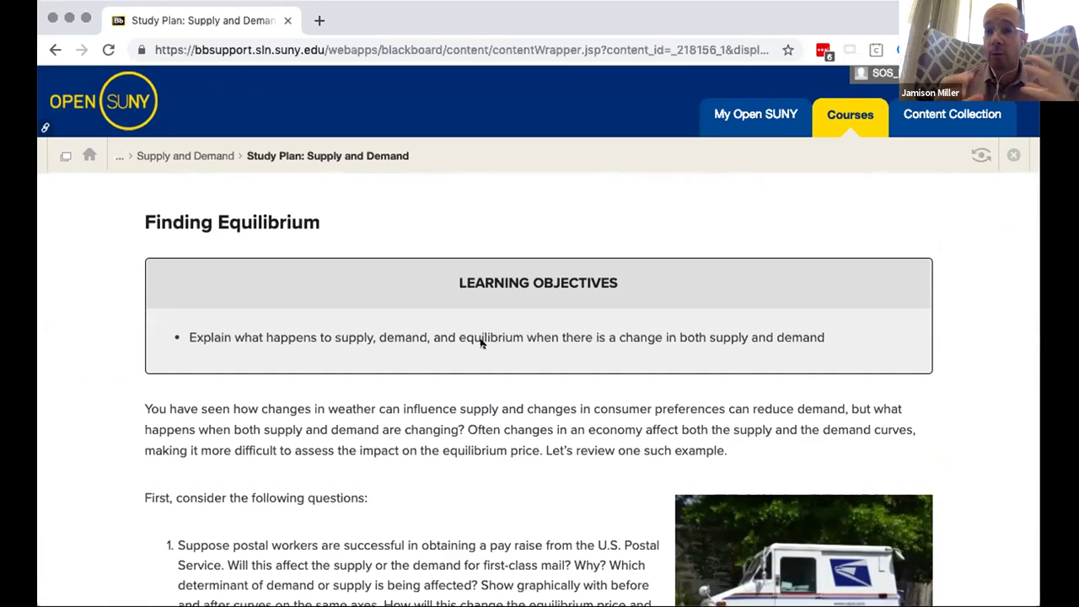
scroll(481, 342, down, 5)
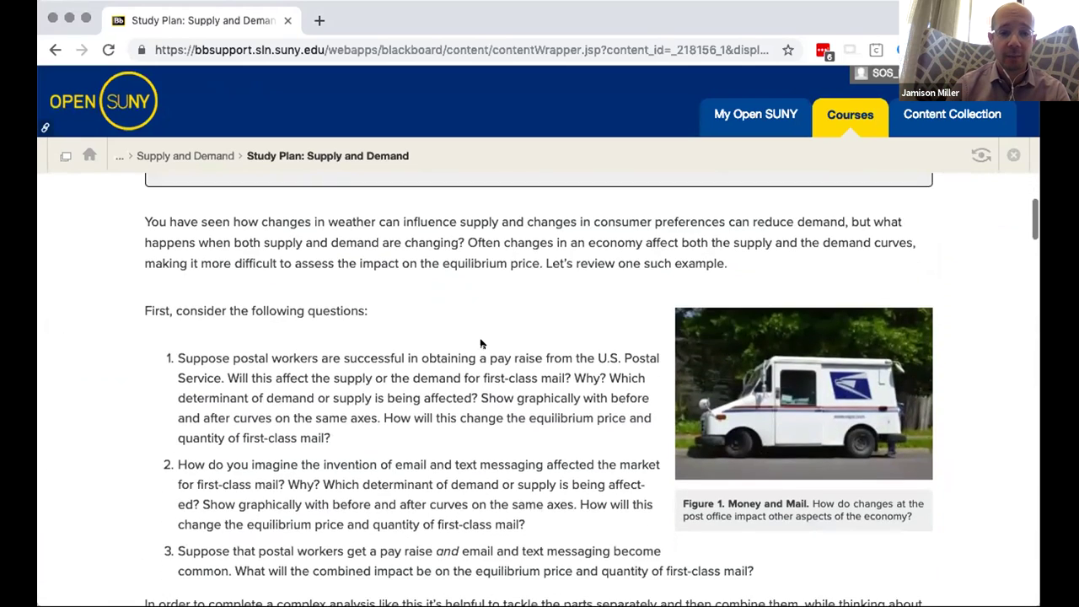
scroll(481, 341, down, 8)
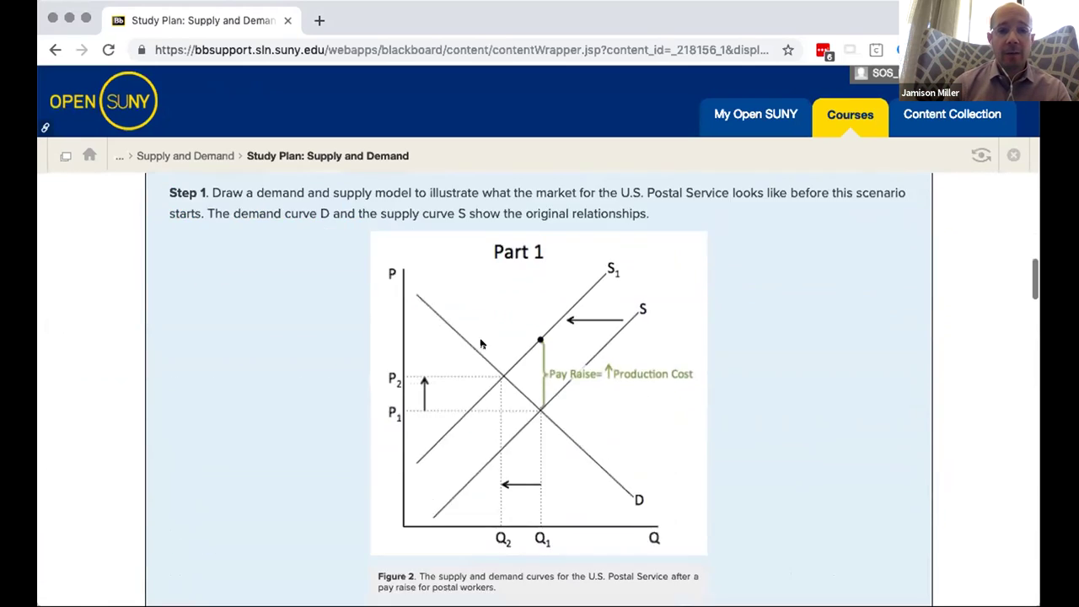
scroll(480, 341, down, 5)
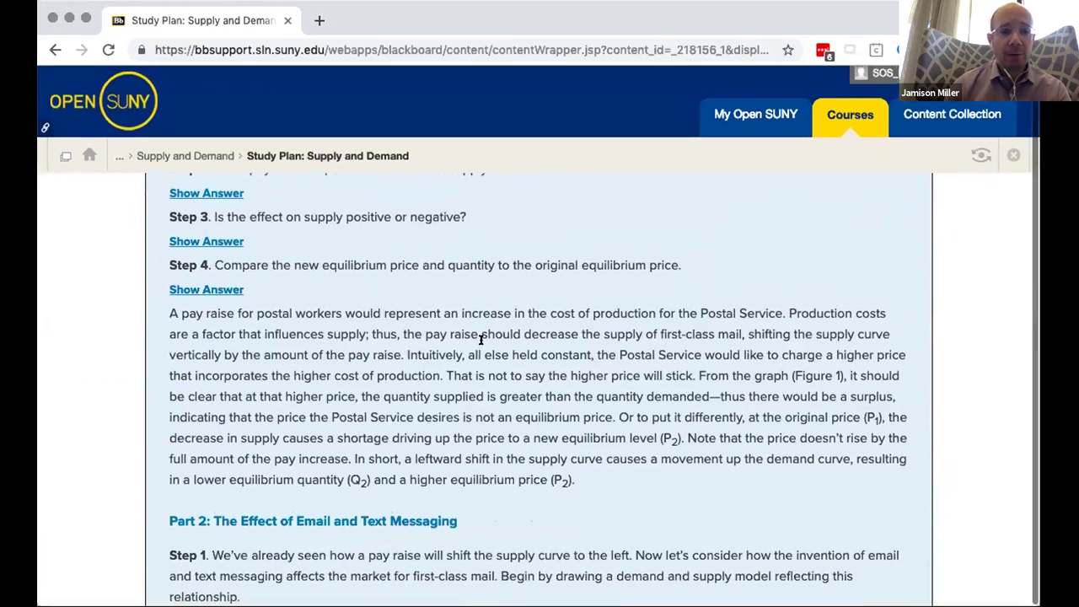
- Reveal the answers to Step 2 and Step 3 in Part 1 of the postal service exercise
scroll(480, 346, up, 4)
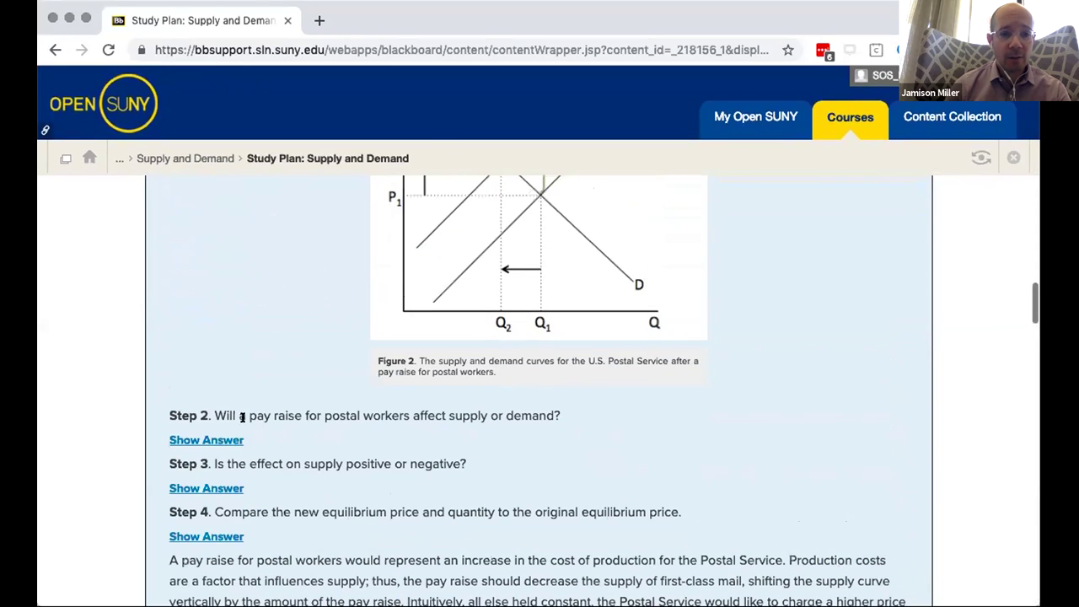
click(217, 439)
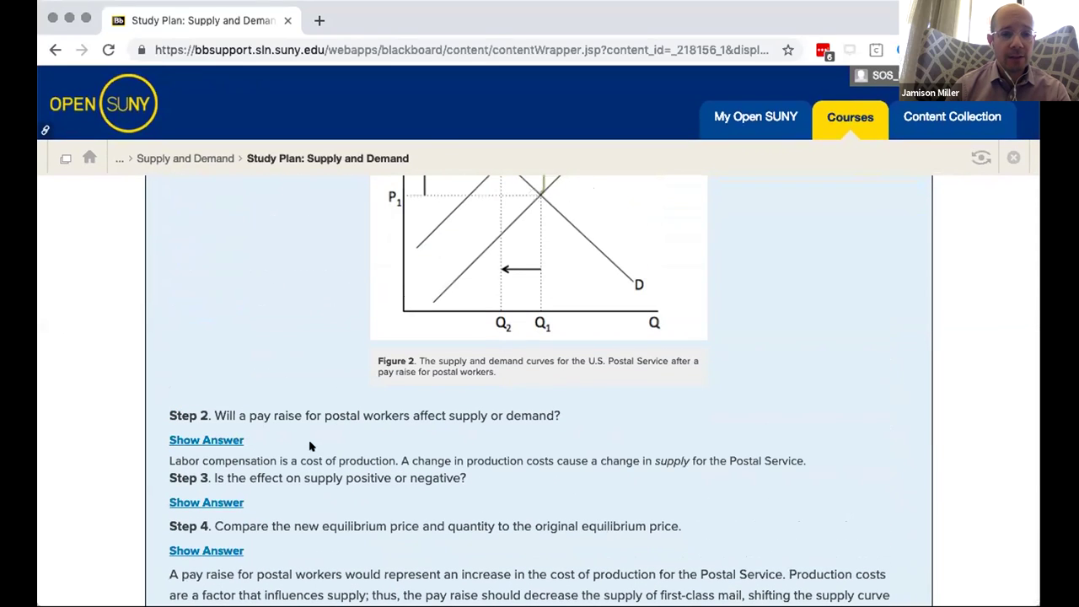
scroll(333, 445, down, 1)
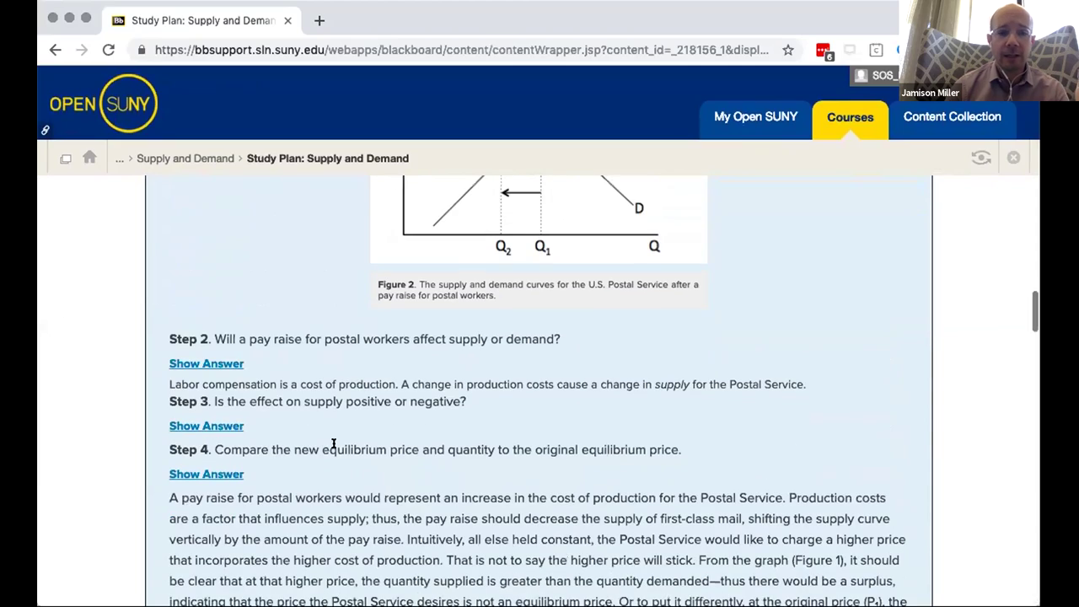
click(203, 427)
scroll(203, 426, down, 6)
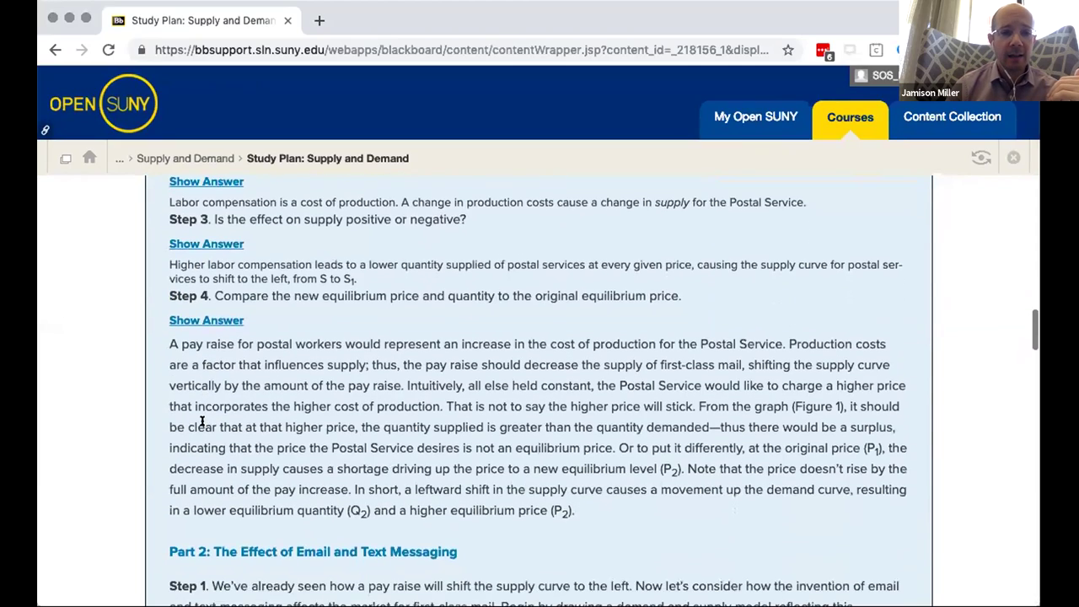
- Answer the Try It question about California oranges with "Equilibrium quantity will increase while price cannot be determined" and check it
scroll(202, 421, down, 20)
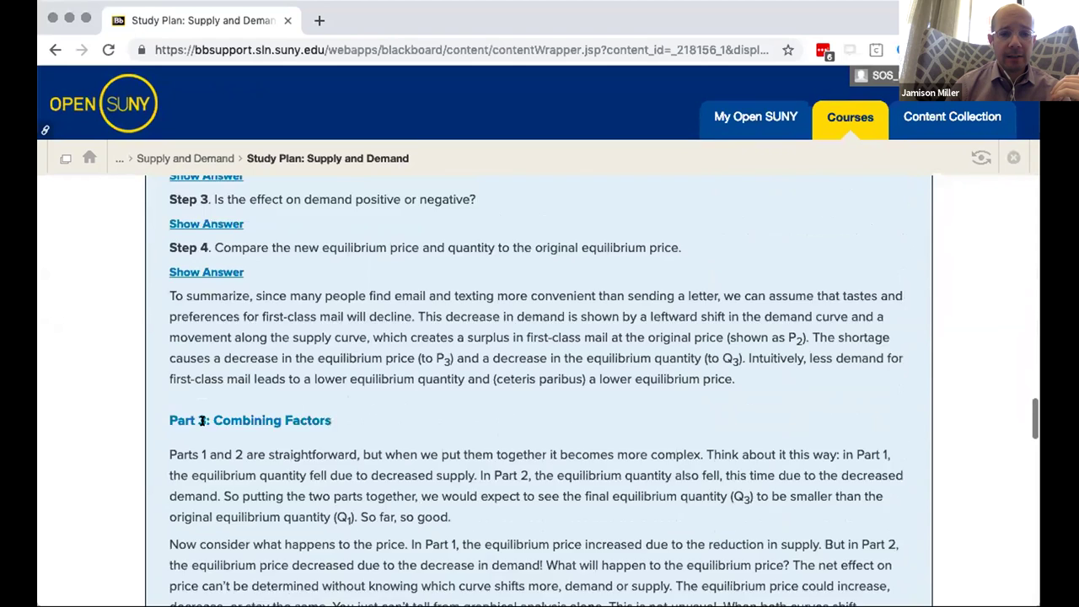
scroll(202, 421, down, 3)
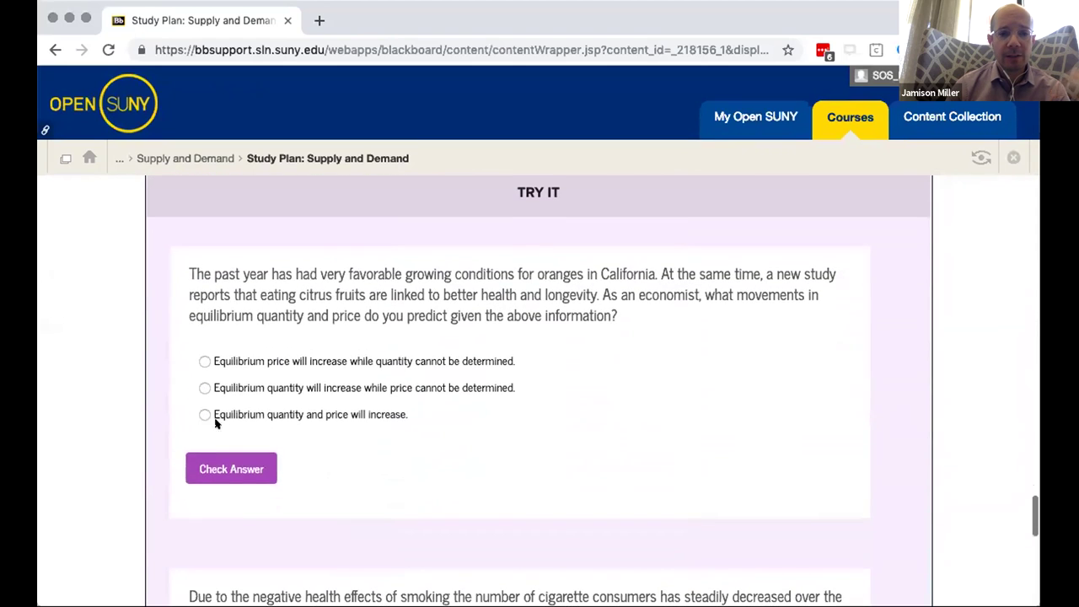
click(204, 387)
click(231, 469)
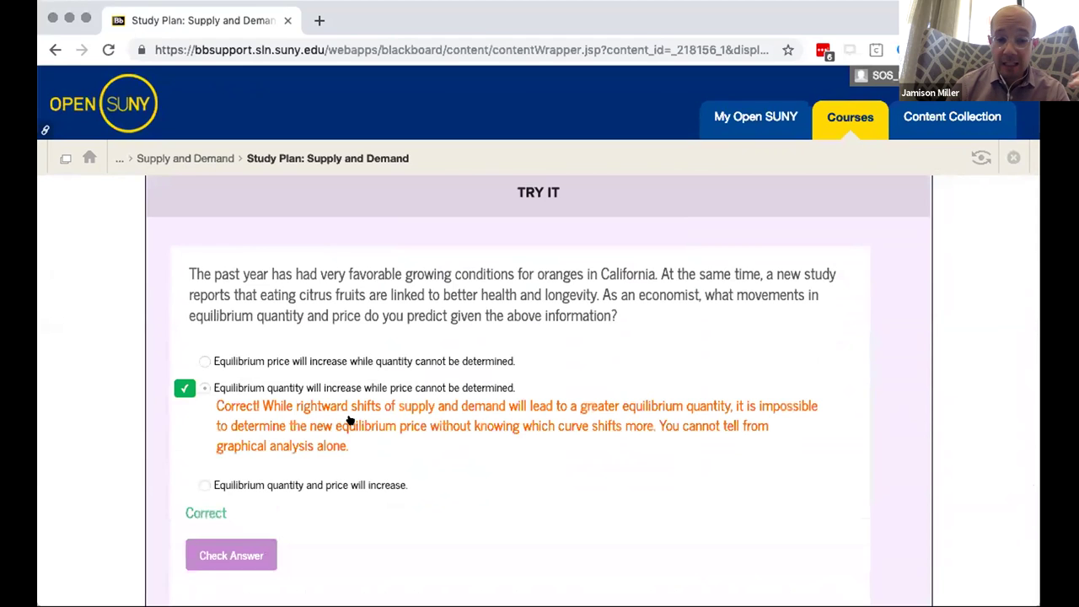
- Advance to the Changes in Supply and Demand page and view its introduction and demand curve graph
scroll(347, 417, down, 8)
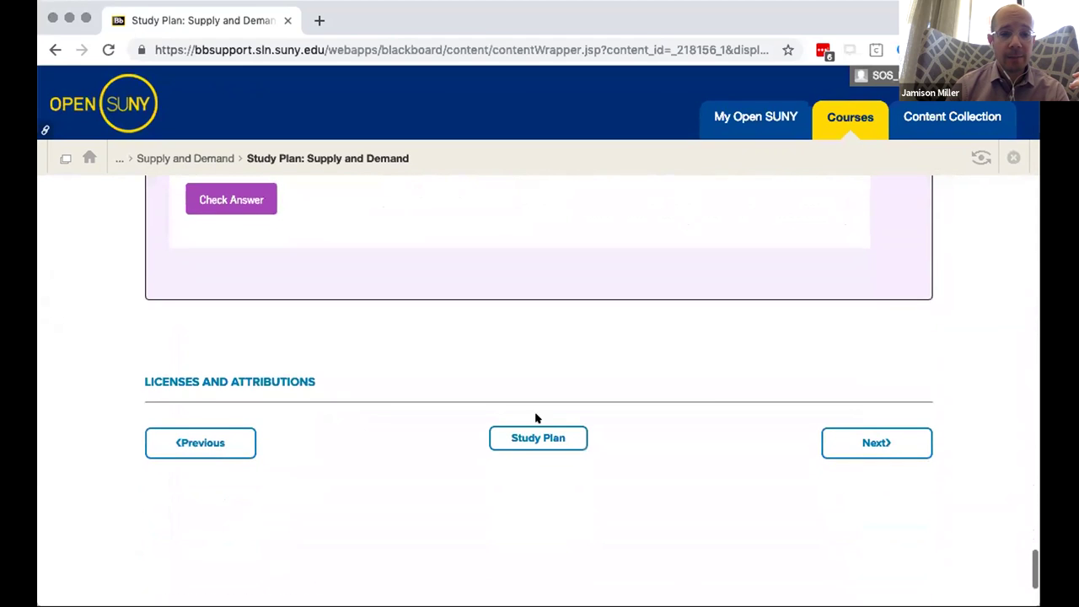
click(854, 440)
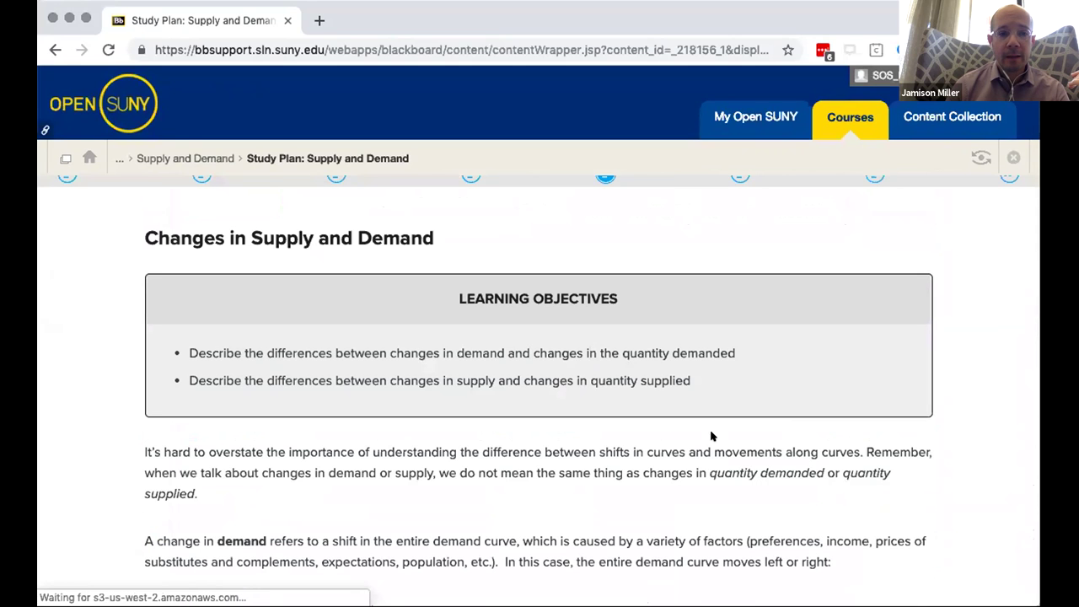
scroll(705, 433, down, 3)
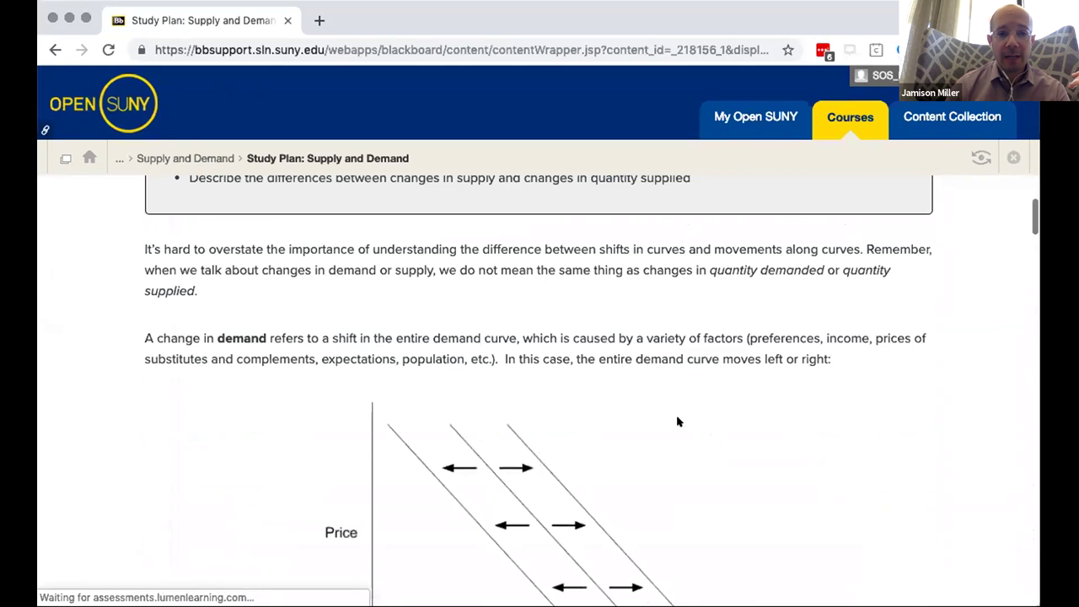
- Examine the Changes in Supply and Demand page's curve graphs, terminology video, Try It questions and glossary
scroll(614, 433, down, 12)
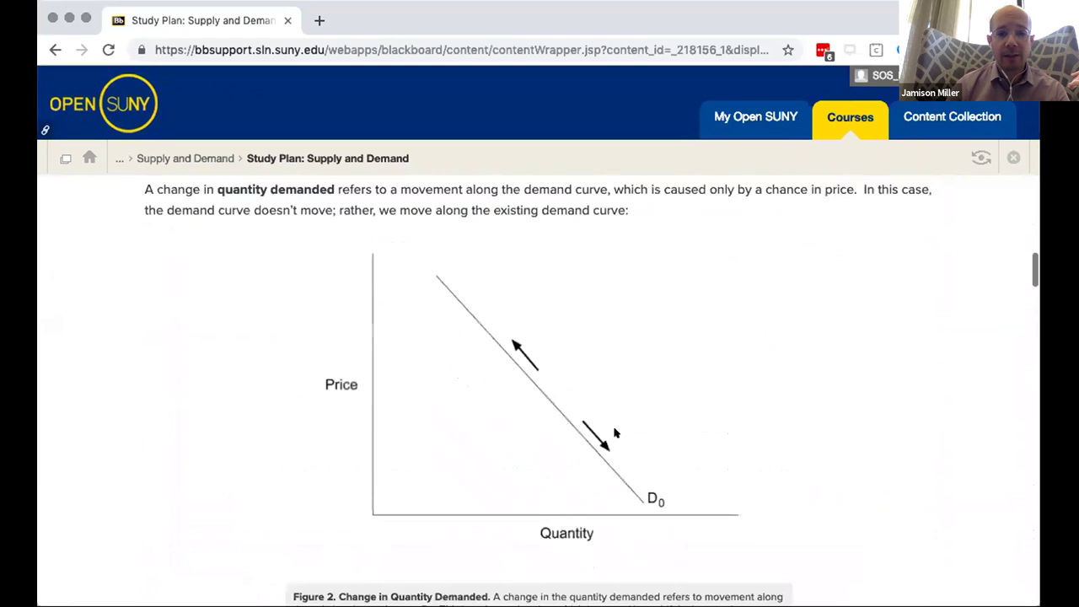
scroll(615, 431, up, 1)
scroll(614, 431, down, 11)
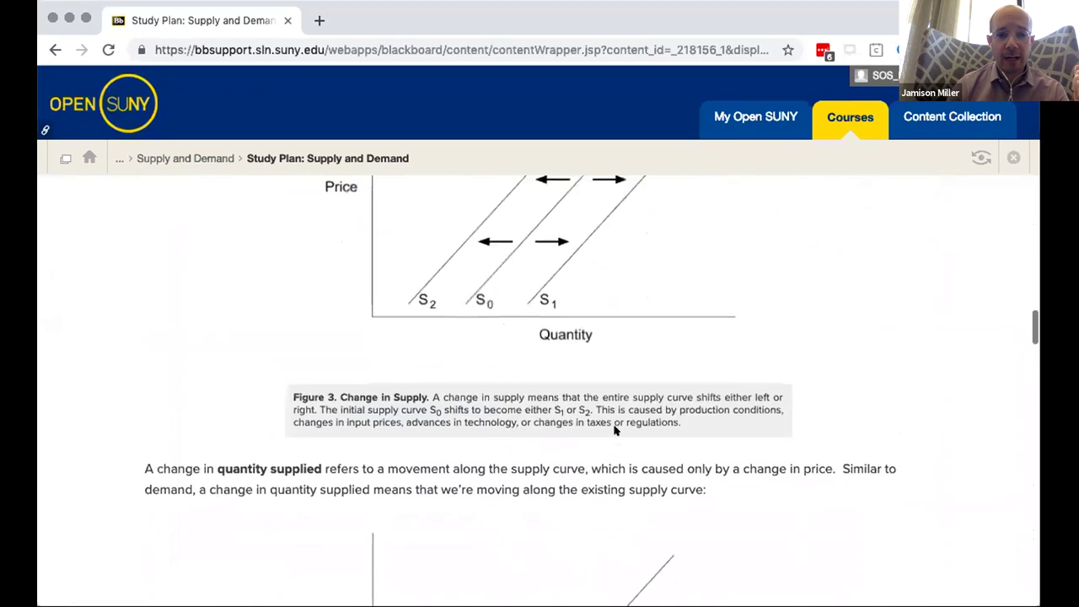
scroll(615, 431, down, 8)
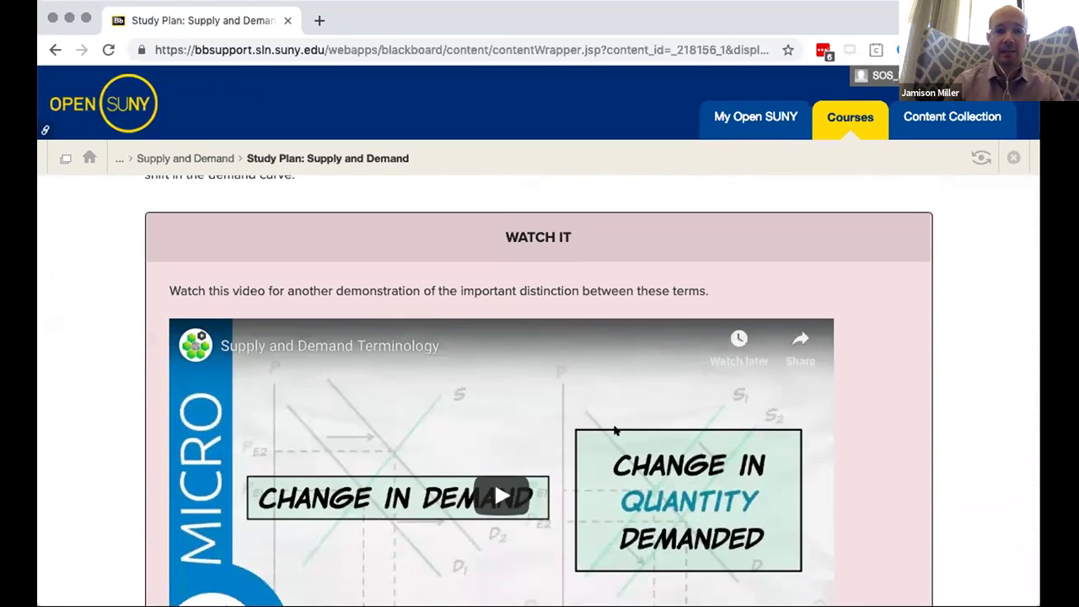
scroll(548, 425, down, 2)
scroll(511, 457, down, 2)
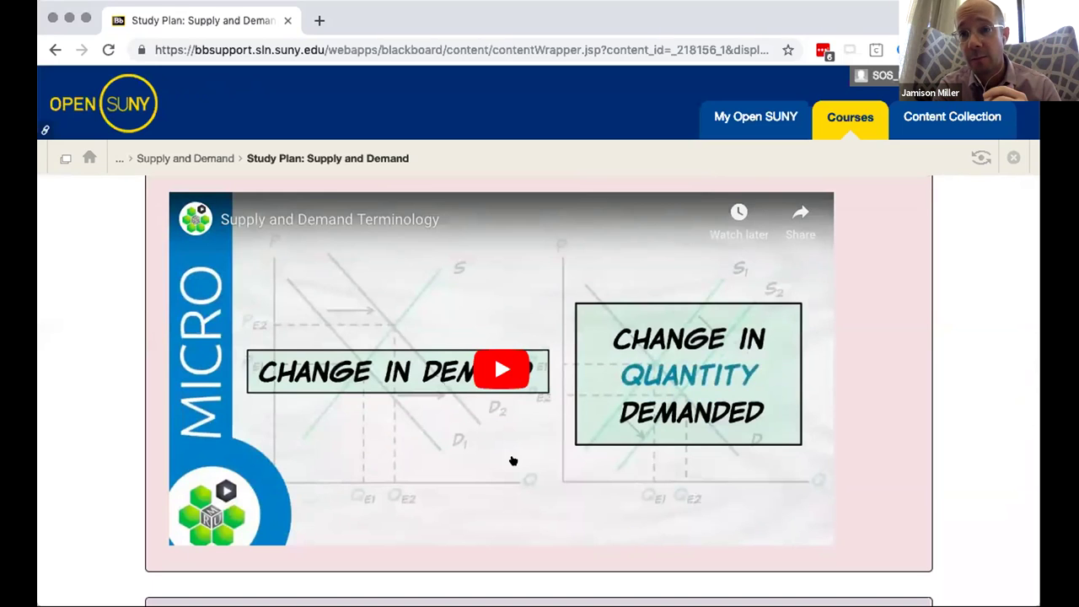
scroll(512, 461, down, 10)
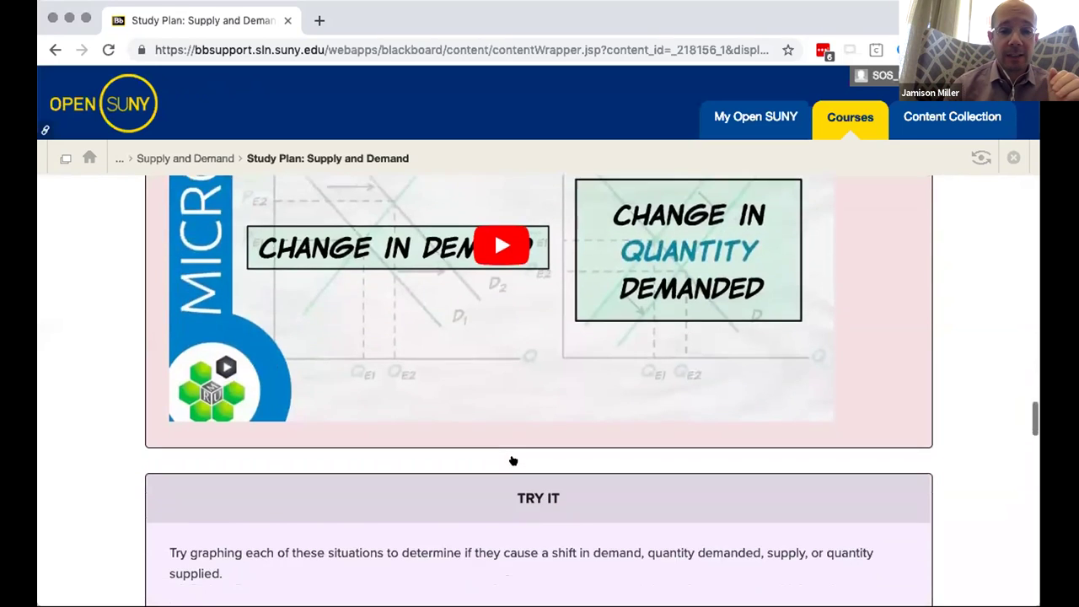
scroll(512, 460, down, 15)
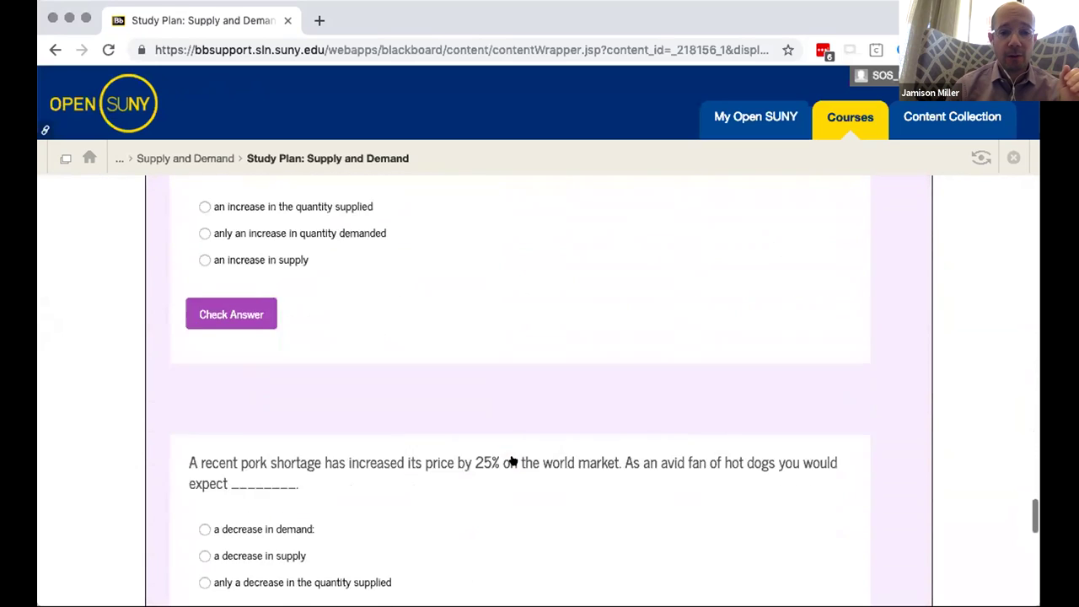
scroll(513, 460, down, 3)
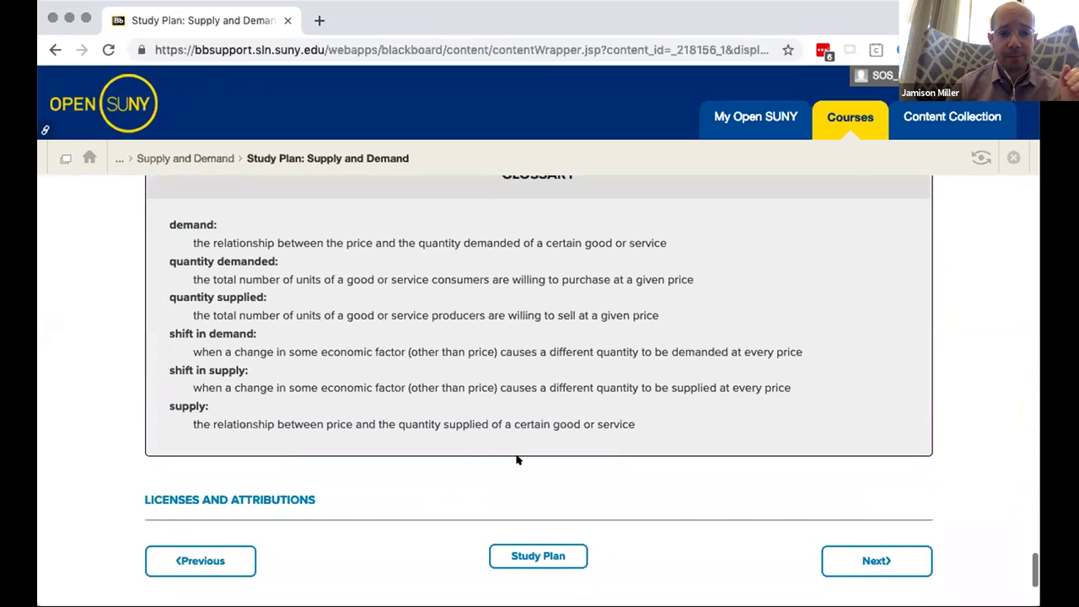
- Return to the study plan and open the Changes in Equilibrium page at Exercise 1 on salmon fishing
click(533, 556)
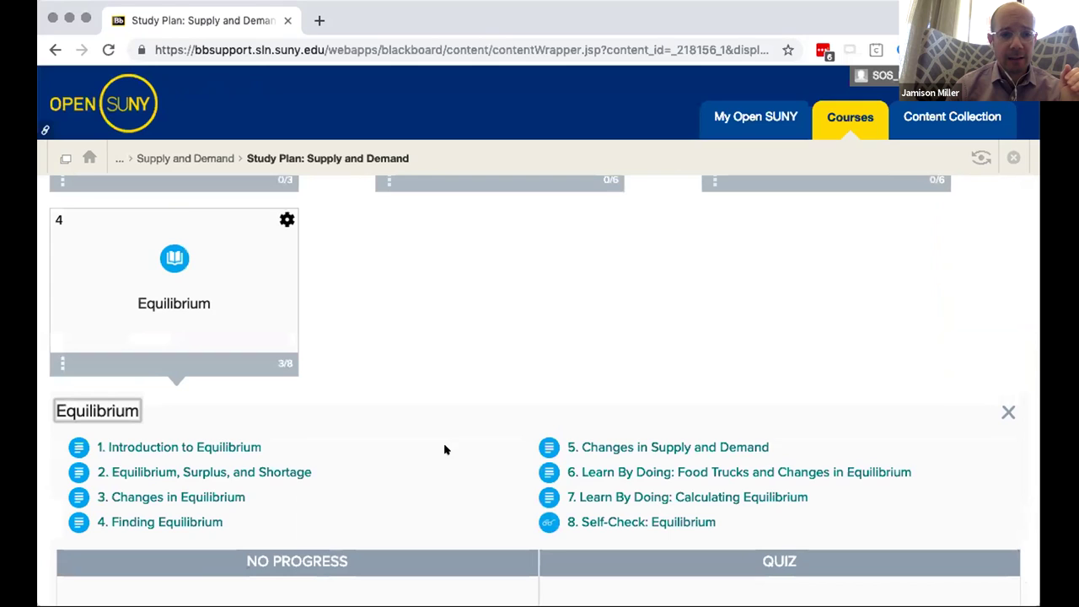
click(197, 497)
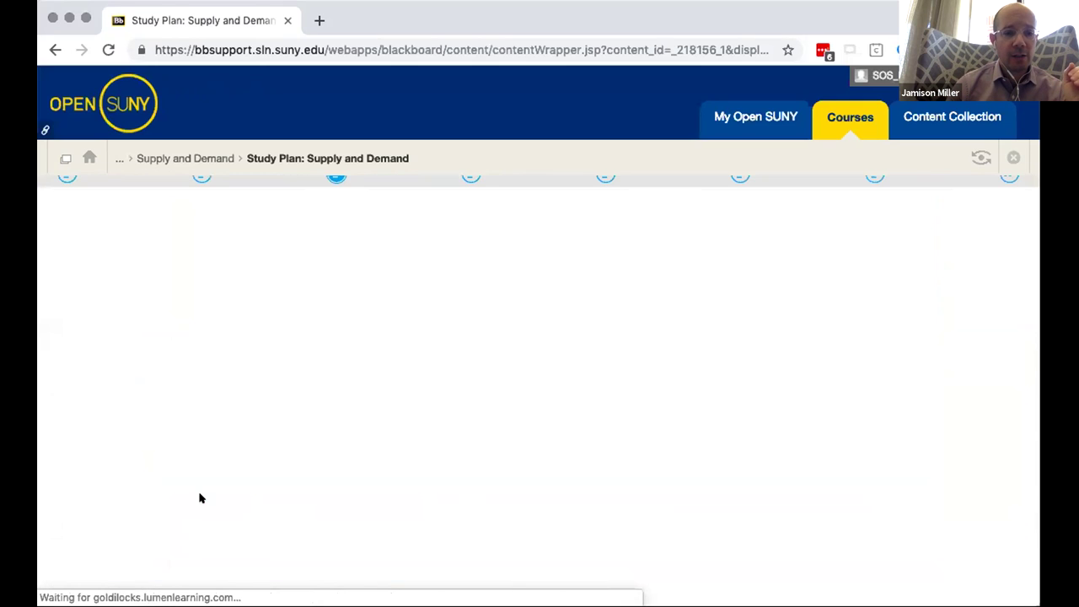
scroll(321, 418, down, 6)
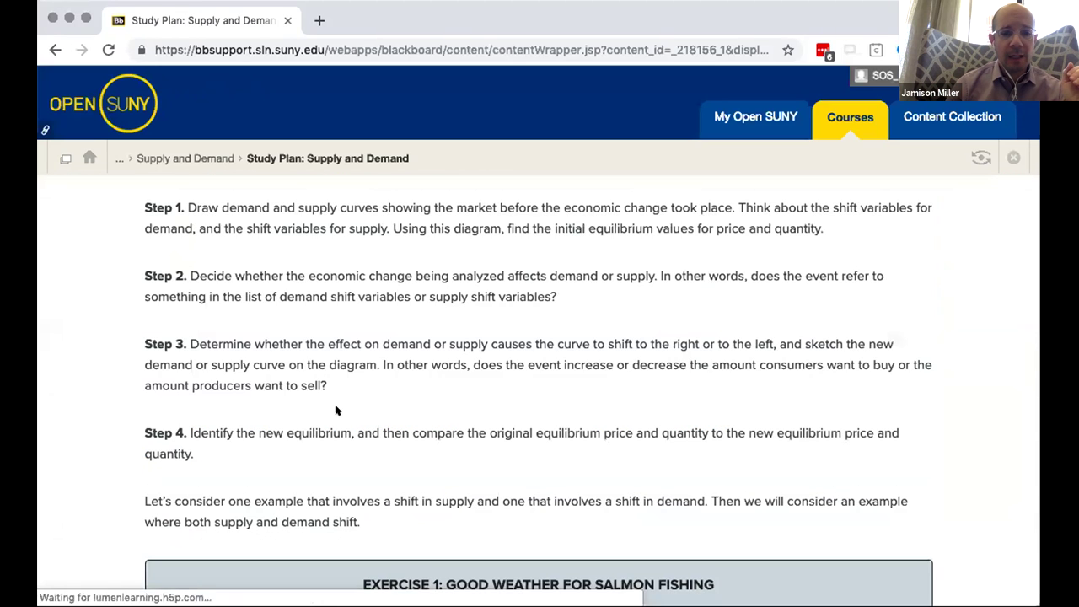
scroll(335, 410, down, 10)
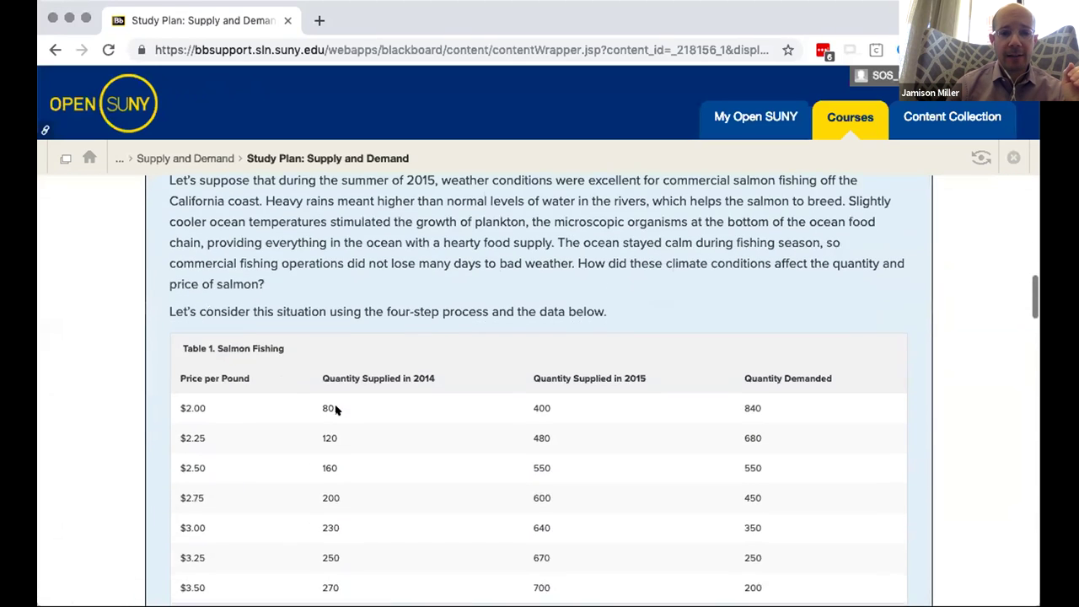
- Reduce the page zoom to 80% at the salmon fishing interactive graph
scroll(336, 410, down, 3)
scroll(336, 409, up, 3)
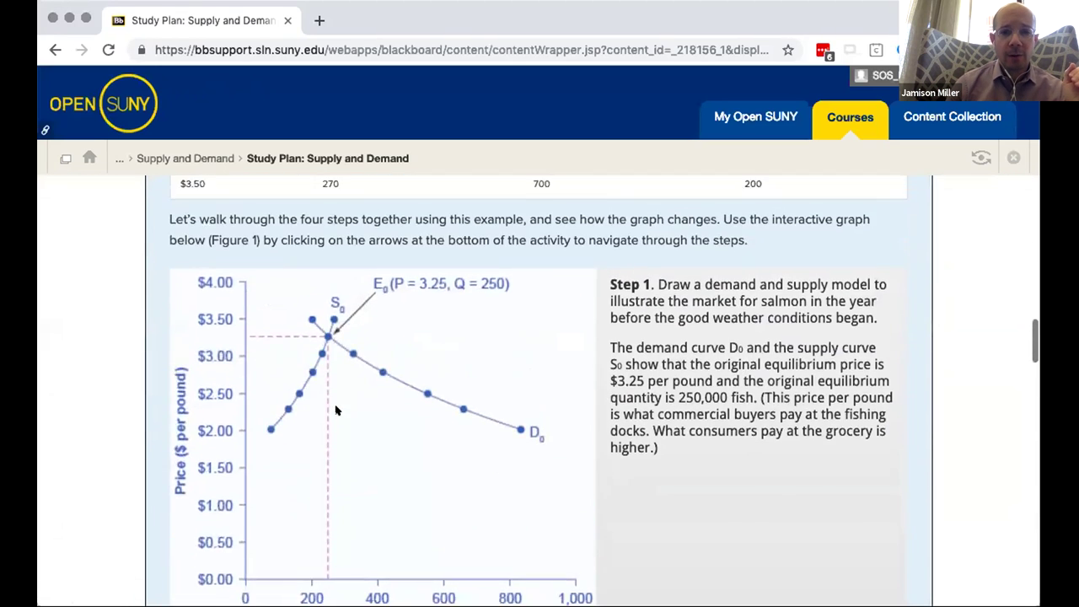
scroll(335, 410, up, 1)
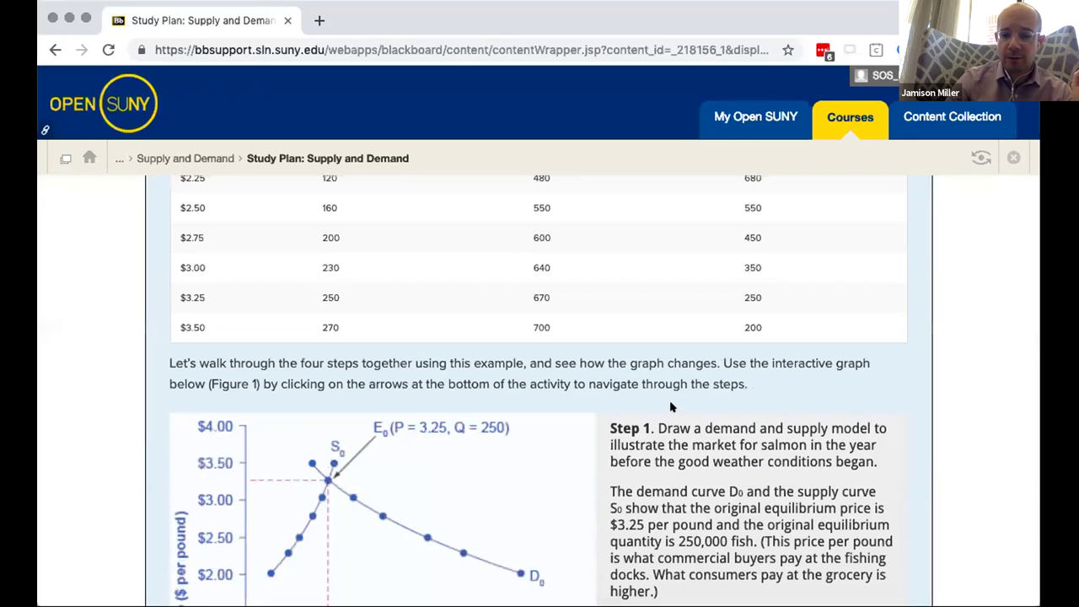
key(super+minus)
key(super+minus)
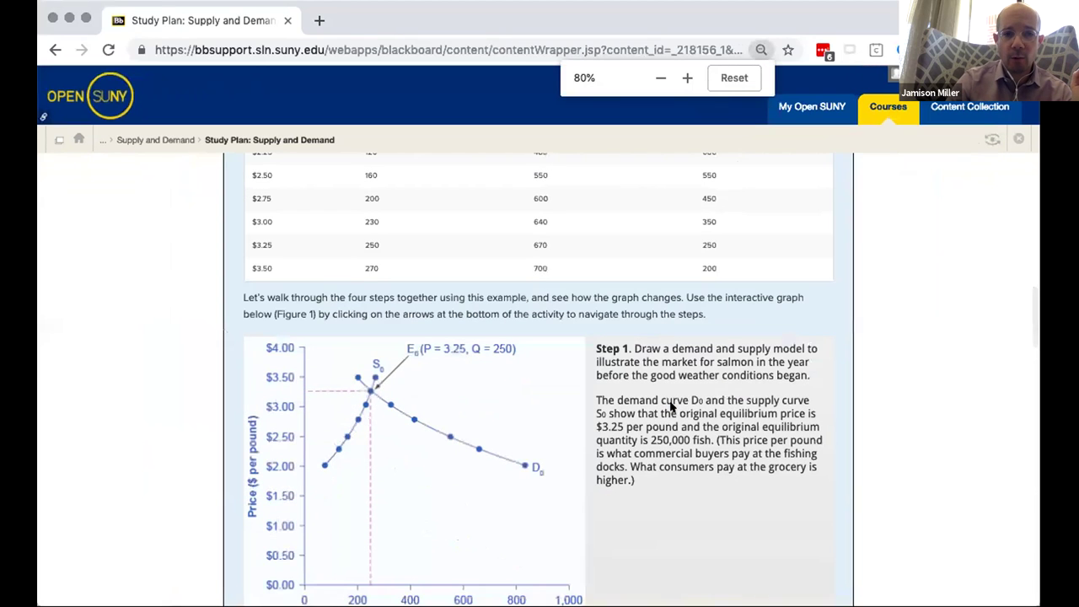
- Examine the four-step process, salmon fishing scenario, Table 1 data and Step 1 of the interactive graph
scroll(684, 310, up, 5)
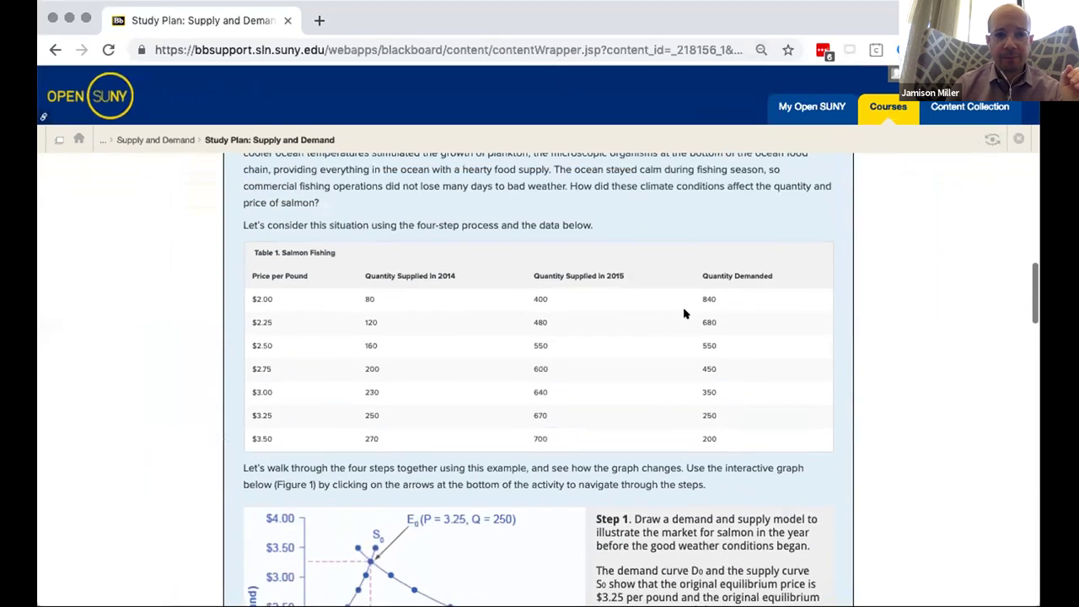
scroll(684, 314, up, 4)
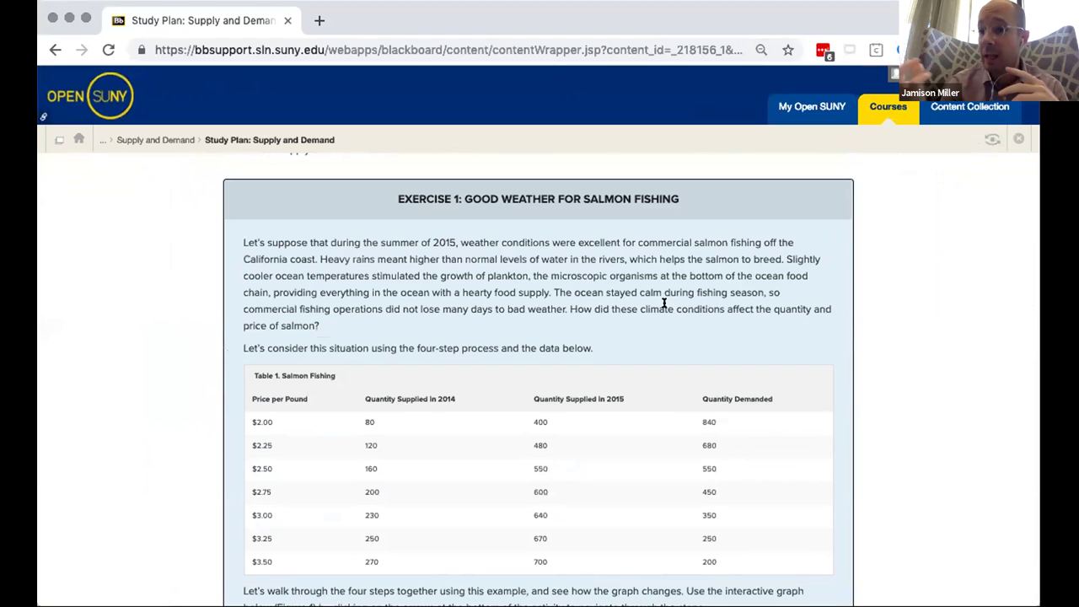
scroll(664, 303, down, 5)
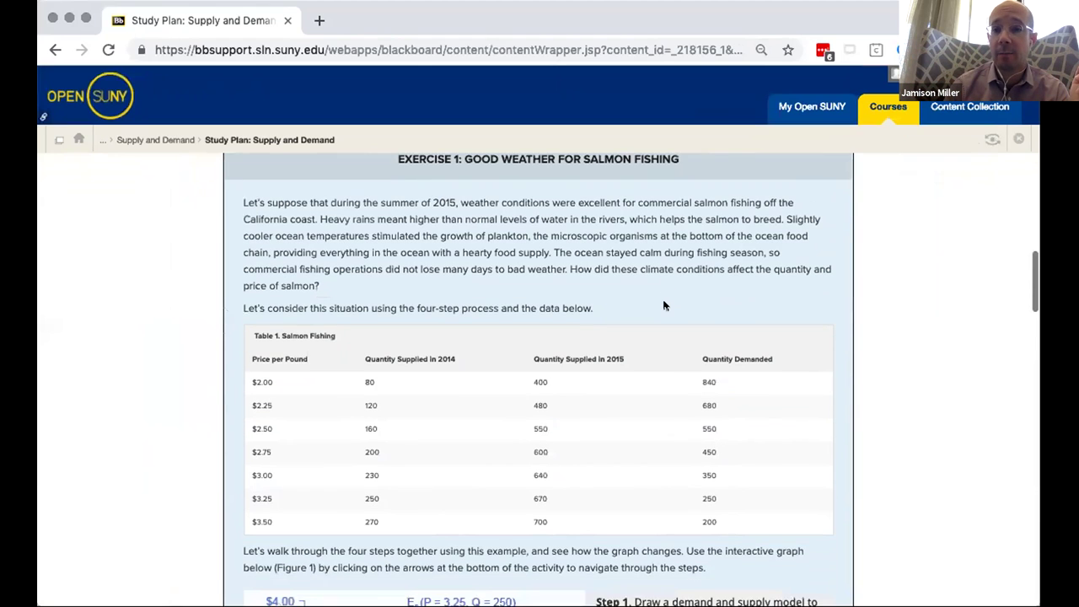
scroll(663, 306, down, 4)
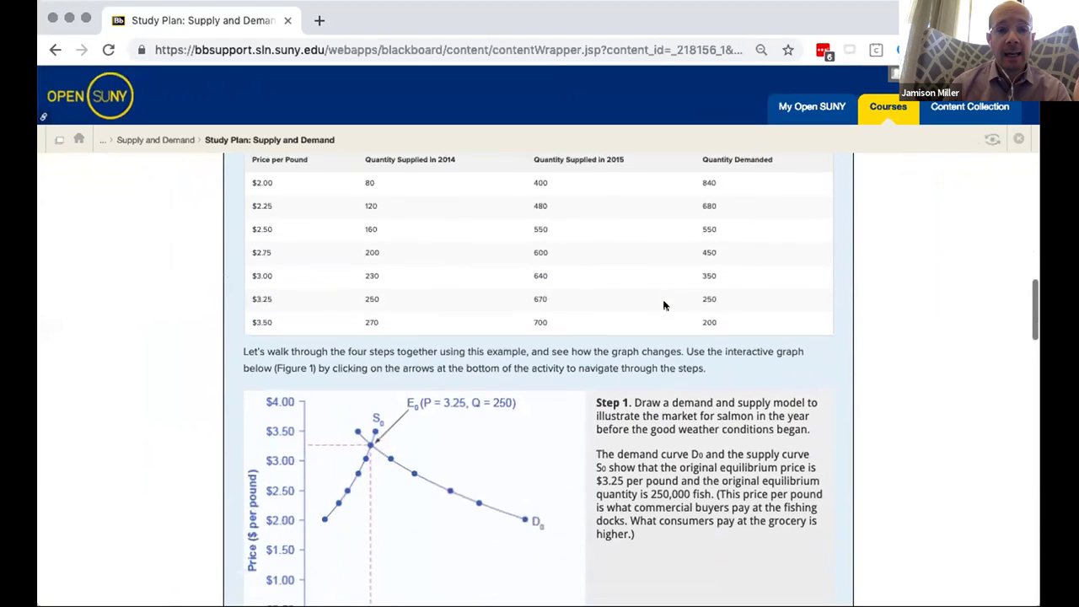
scroll(663, 302, down, 1)
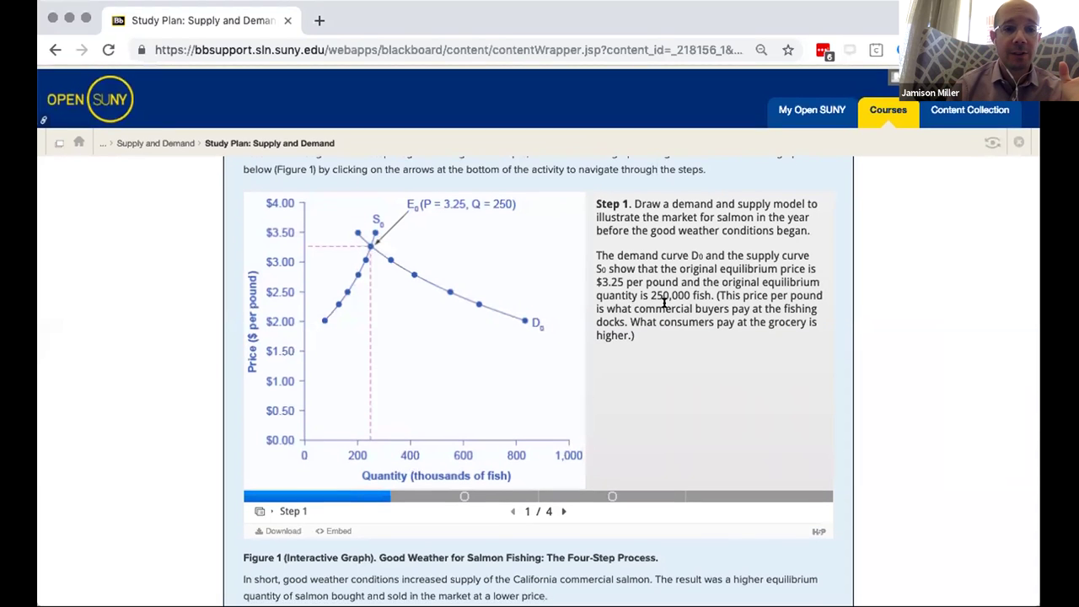
scroll(485, 303, up, 1)
scroll(485, 303, up, 10)
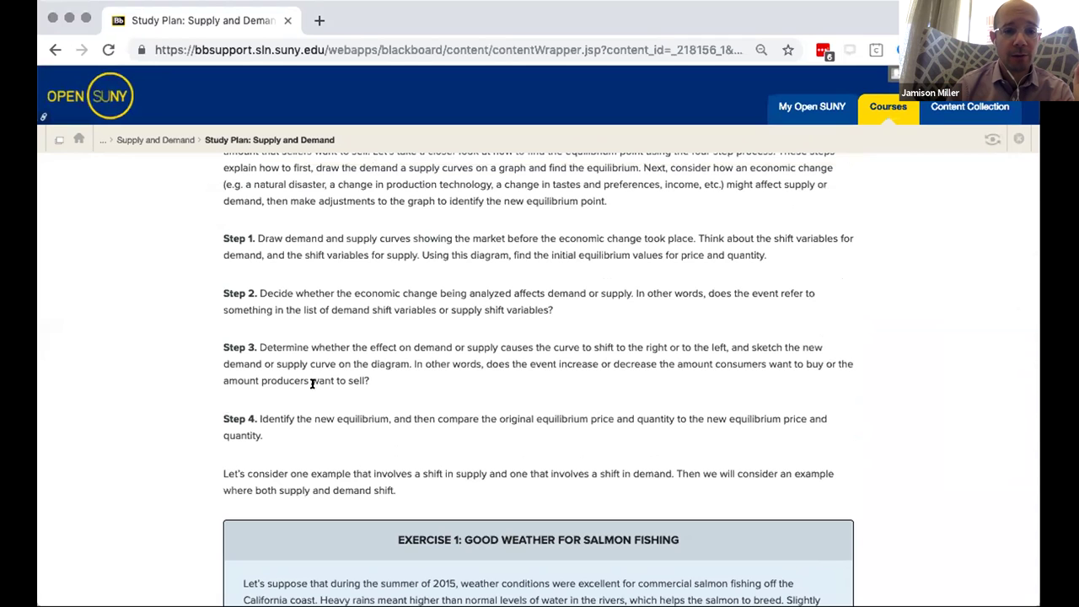
scroll(324, 357, down, 5)
scroll(323, 357, down, 10)
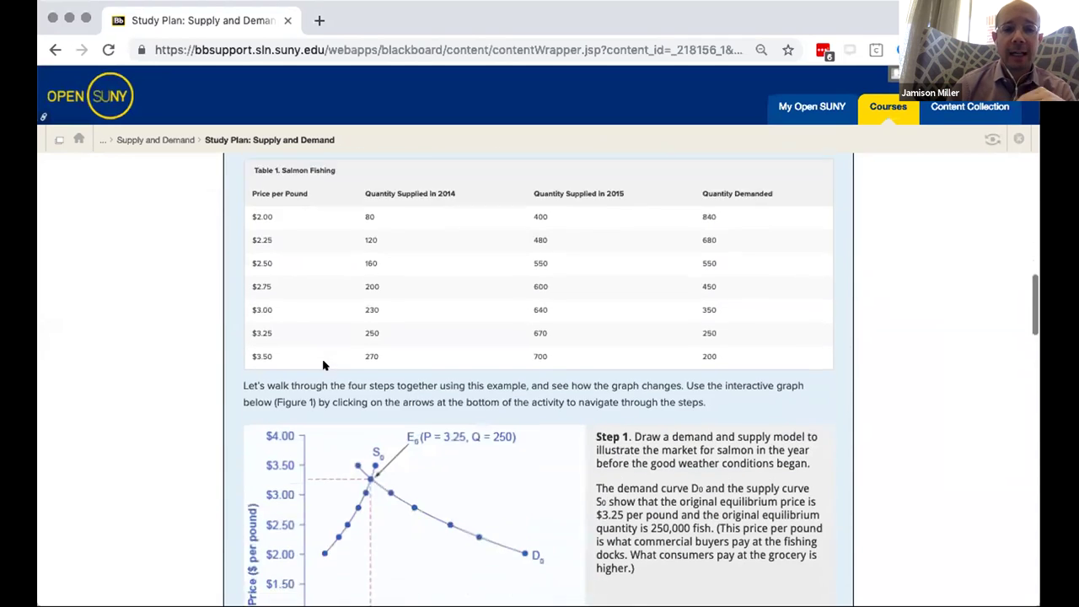
scroll(325, 363, down, 2)
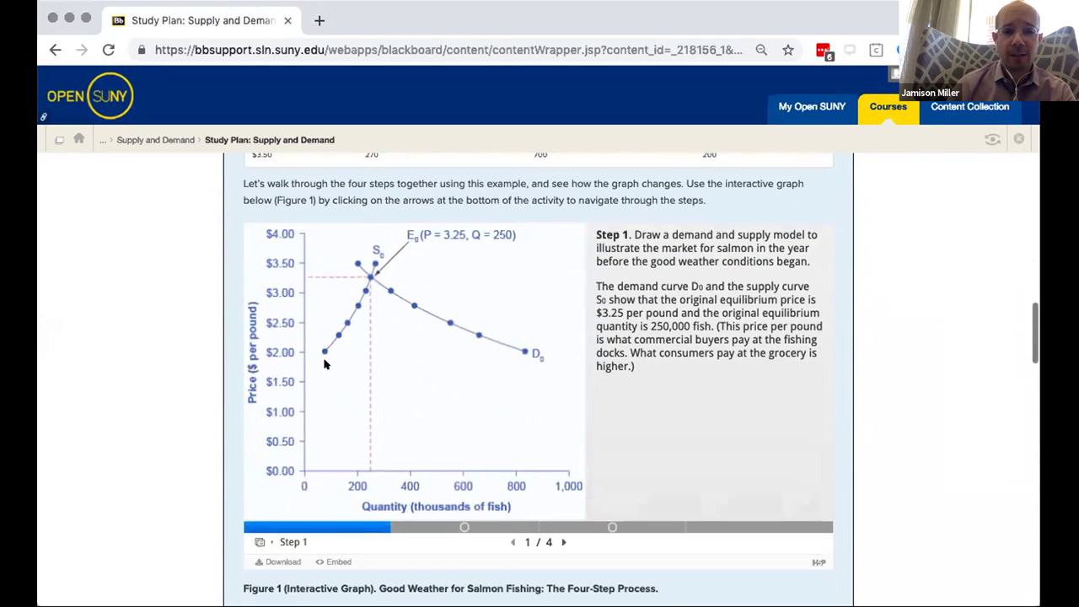
- Advance the salmon fishing graph to Step 2, answer its question with "demand" and check it
click(559, 542)
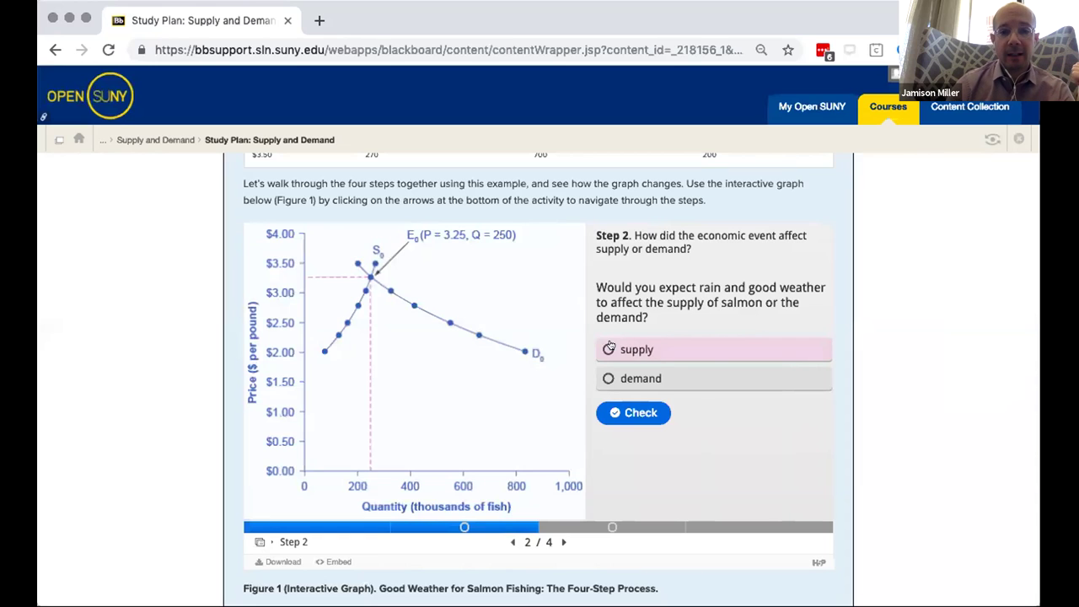
click(609, 378)
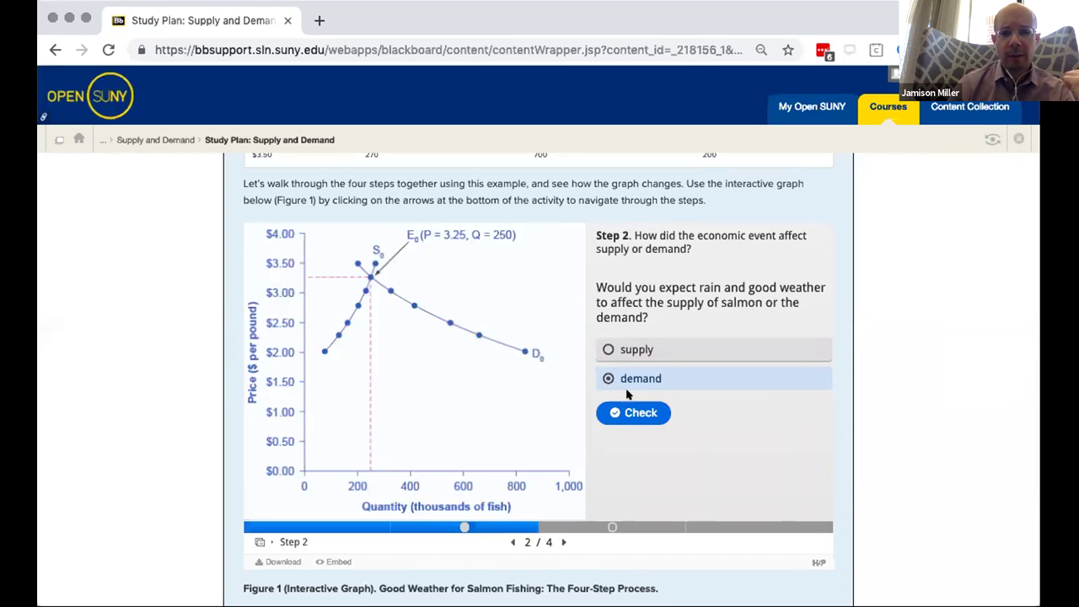
click(631, 415)
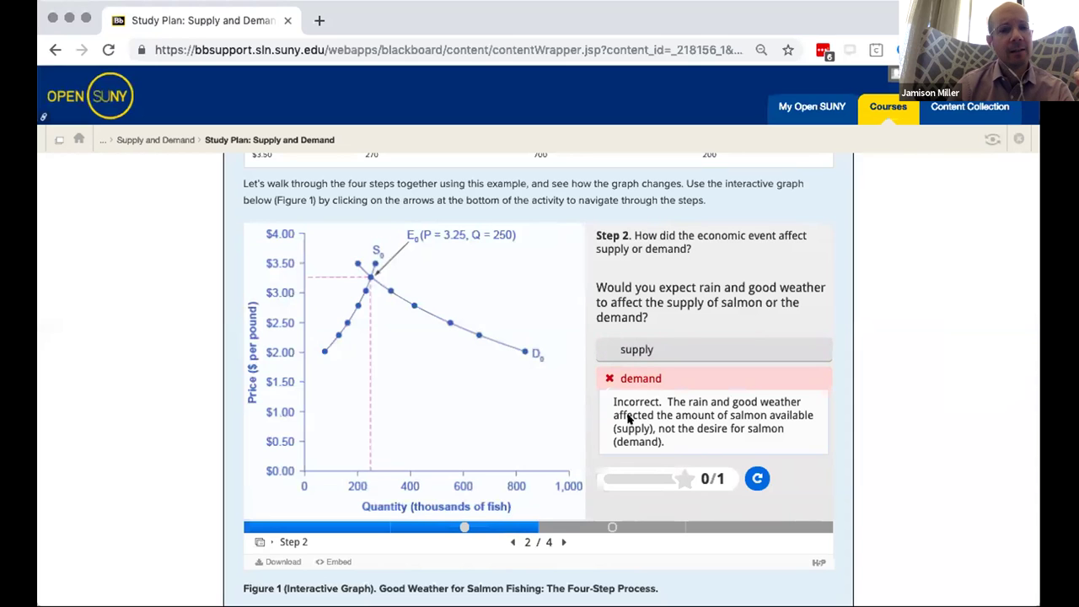
- Retry the Step 2 question with "supply" and check the answer
click(758, 478)
click(673, 344)
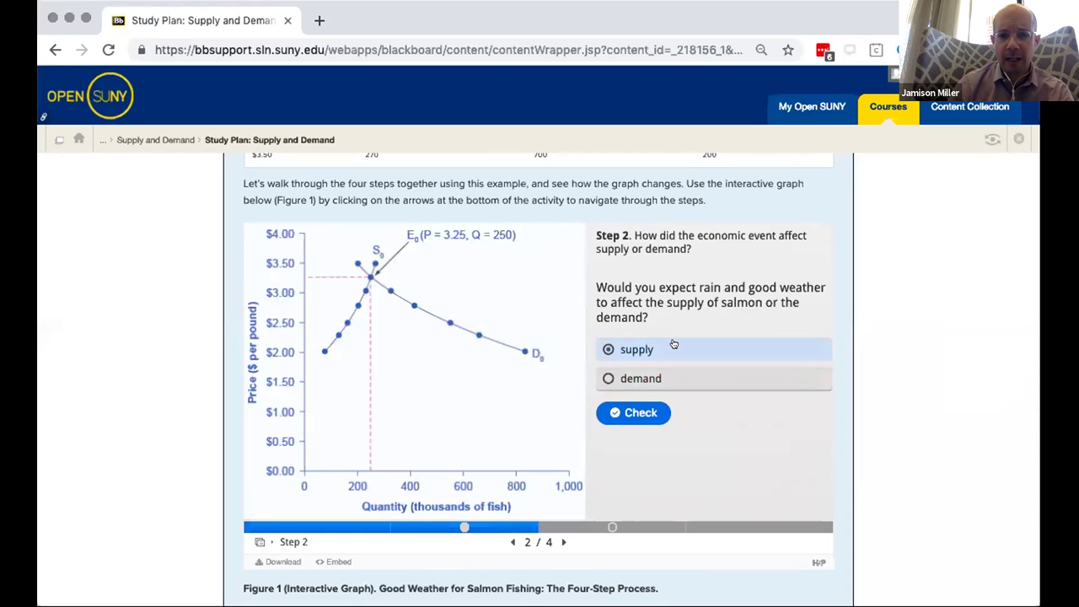
click(634, 412)
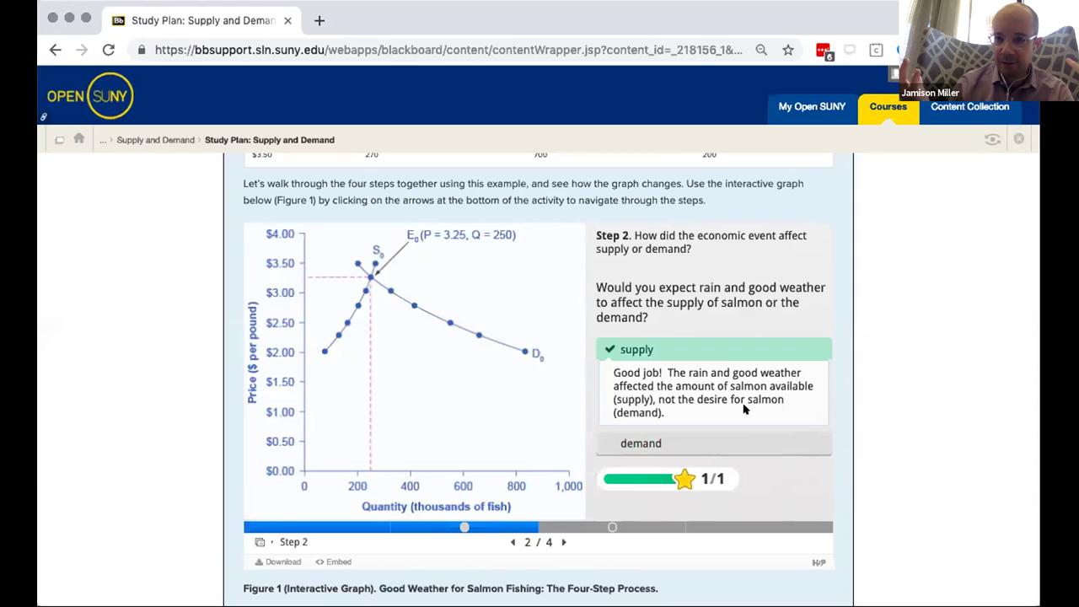
- Advance the salmon fishing graph to Step 3, answer its question with "decrease" and check it
click(594, 529)
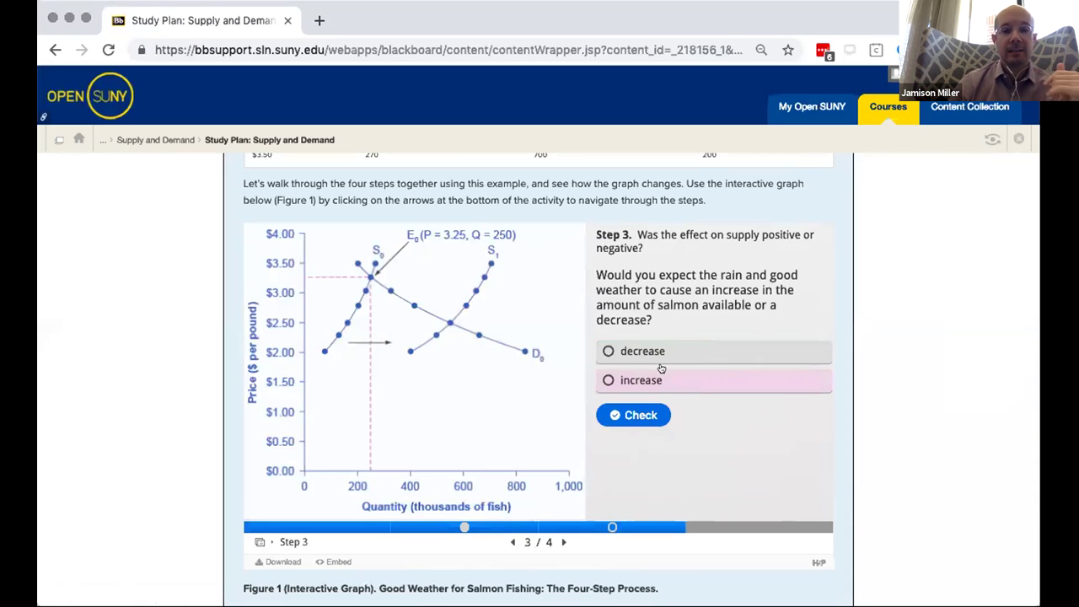
click(661, 354)
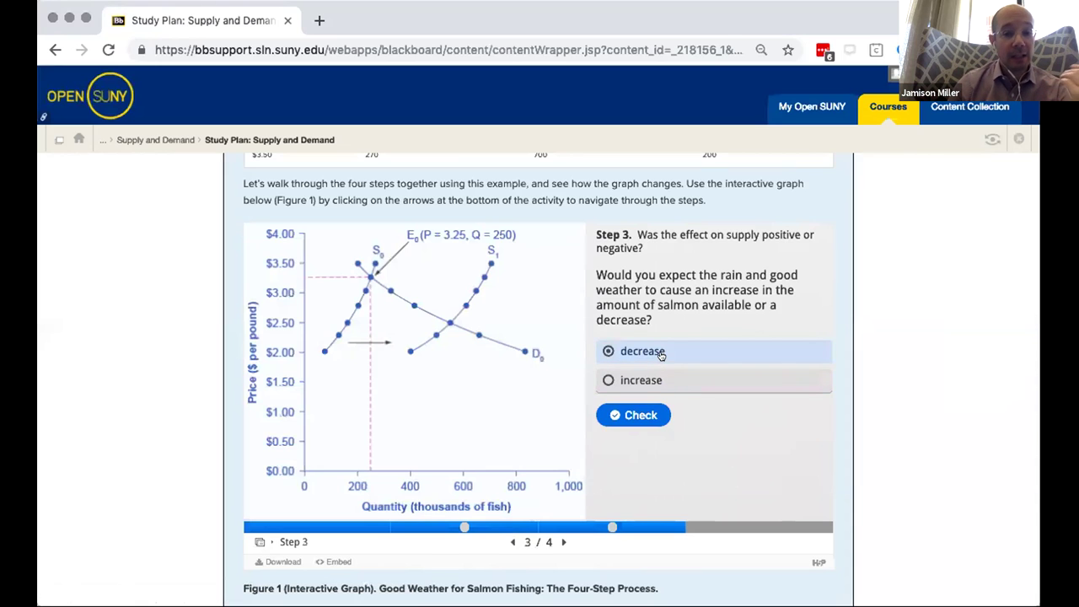
click(640, 413)
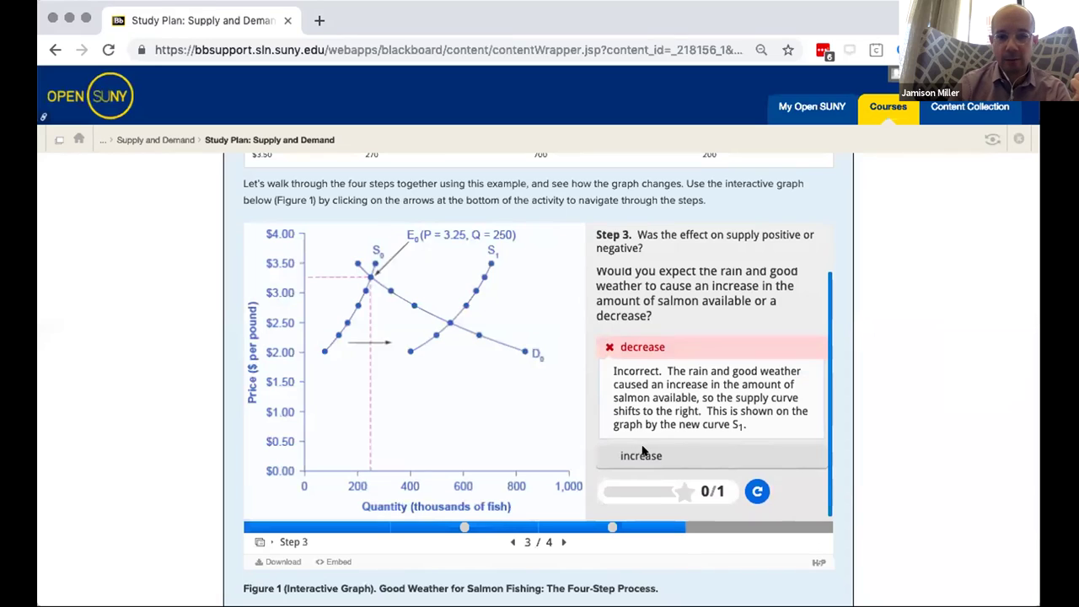
- Retry the Step 3 question with "increase" and check the answer
click(753, 489)
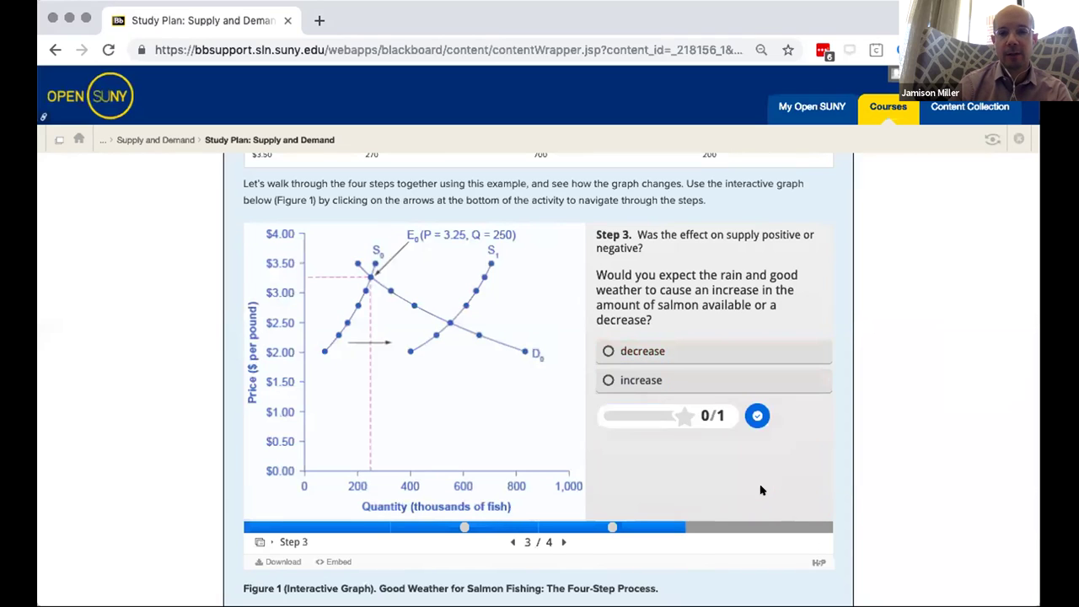
click(666, 379)
click(639, 410)
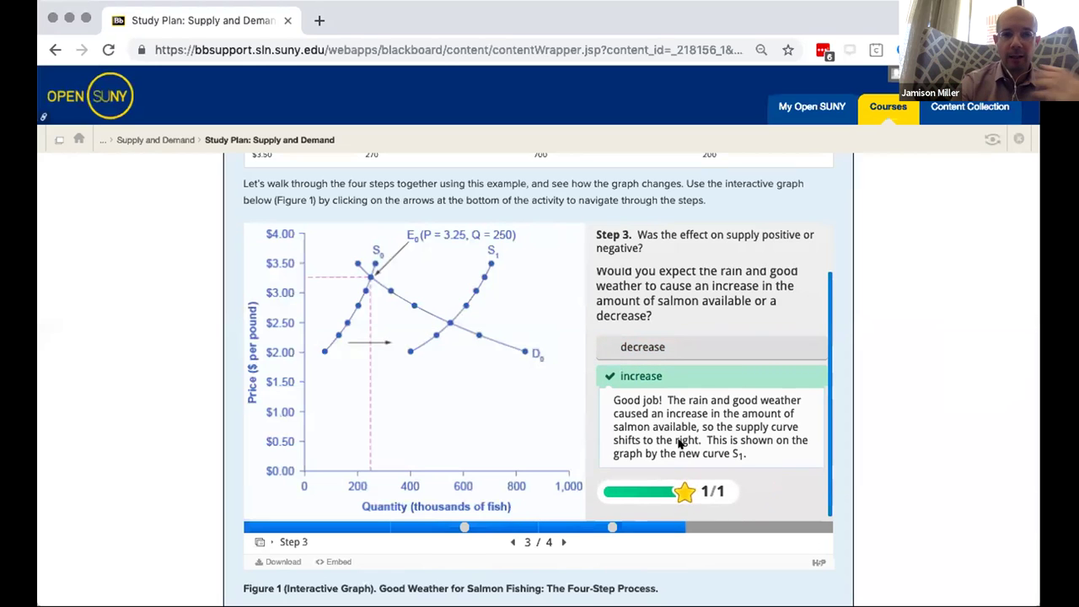
- Advance the salmon fishing graph to Step 4 and review the exercise's closing summary and opening scenario
click(699, 528)
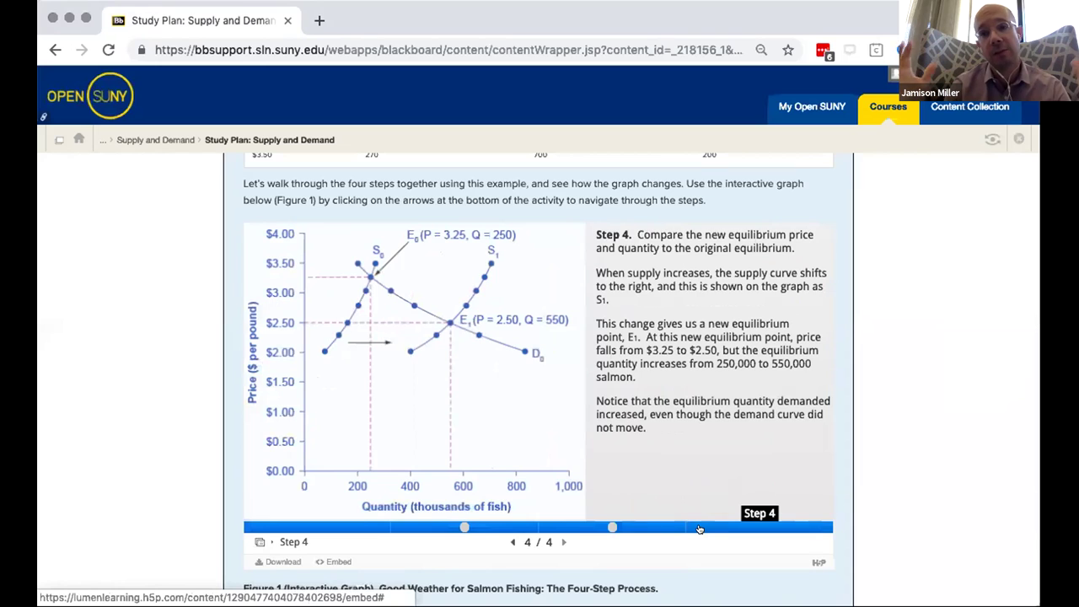
scroll(696, 533, down, 3)
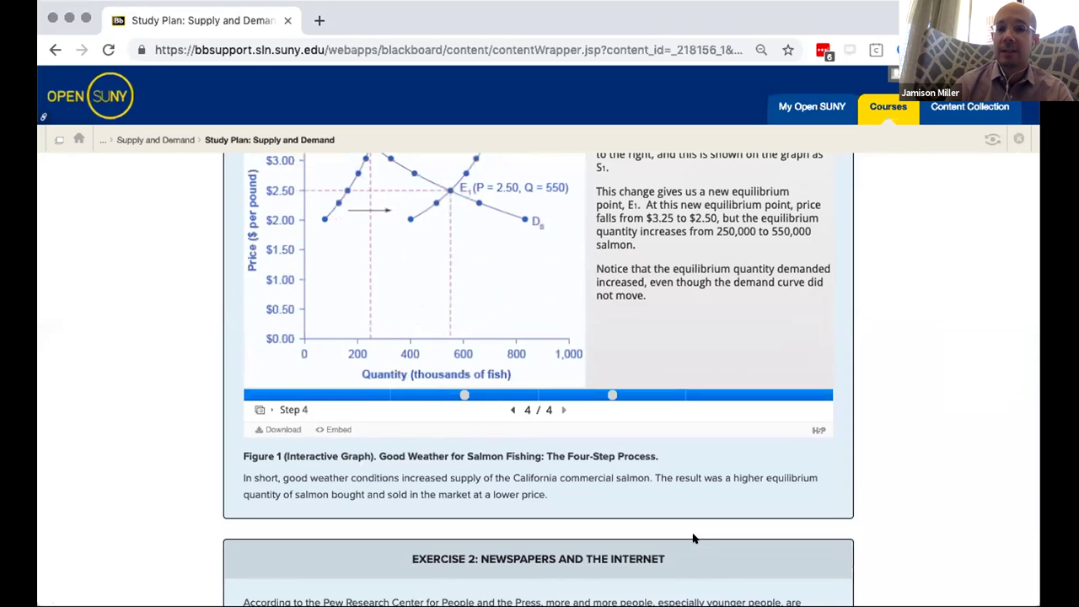
scroll(693, 538, up, 15)
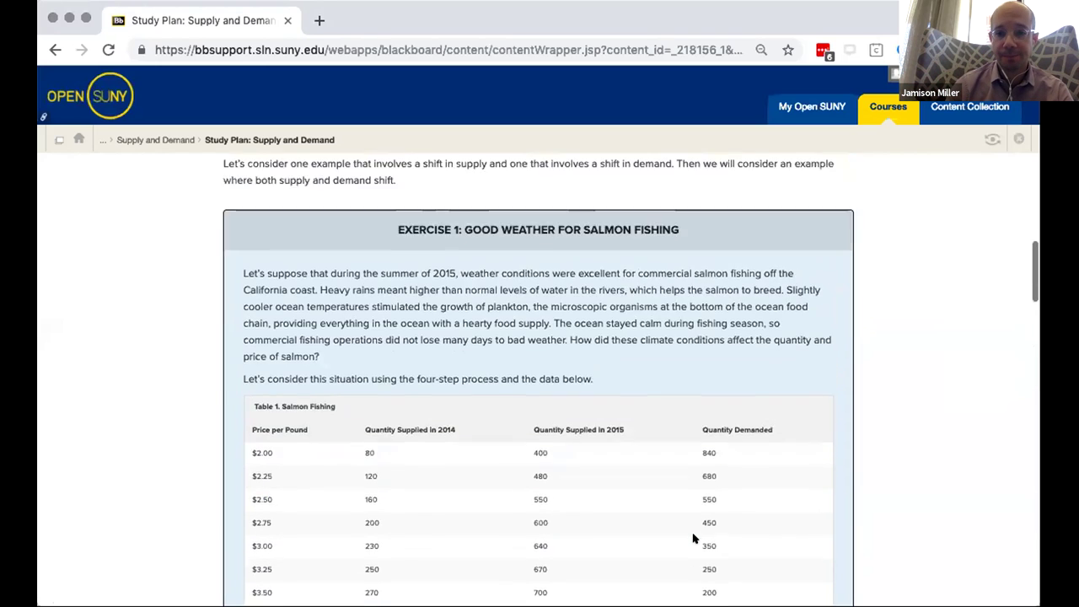
- Leave the Supply and Demand study plan and return to the Macroeconomics - S18 module list
scroll(693, 537, up, 5)
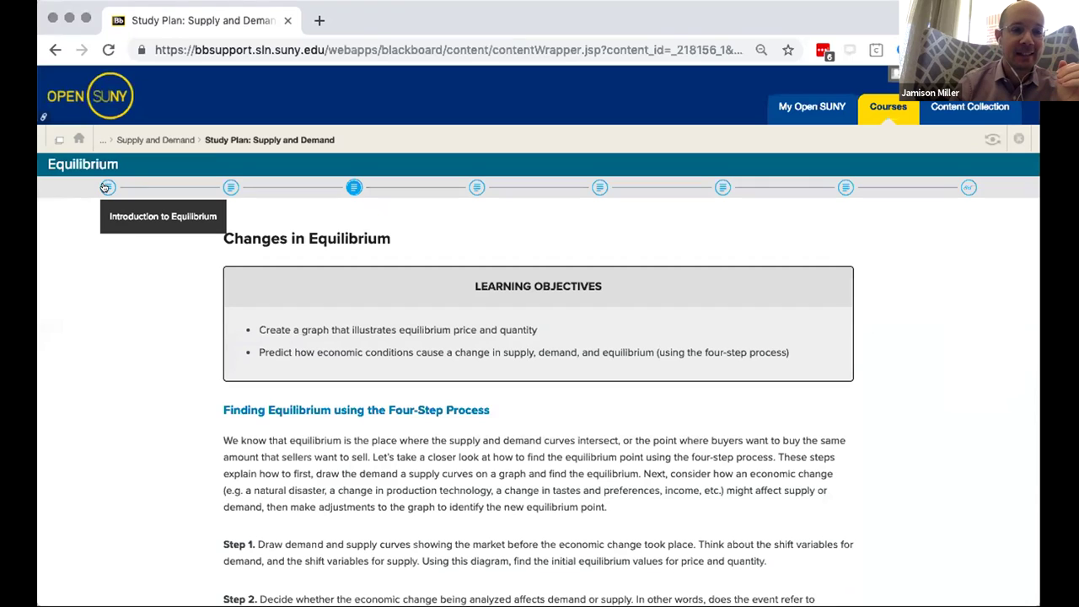
click(182, 141)
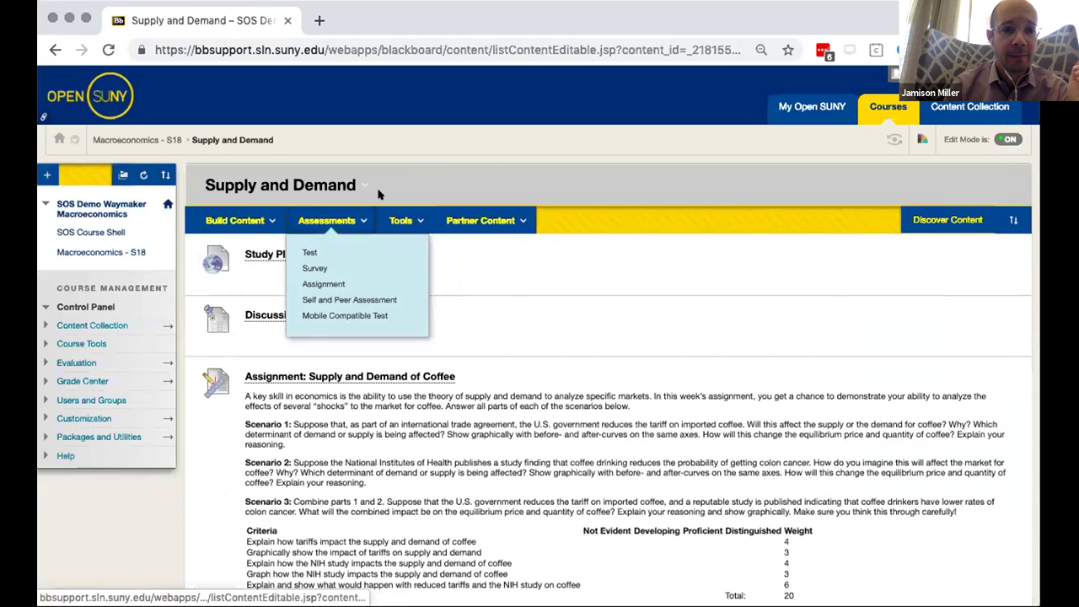
click(141, 141)
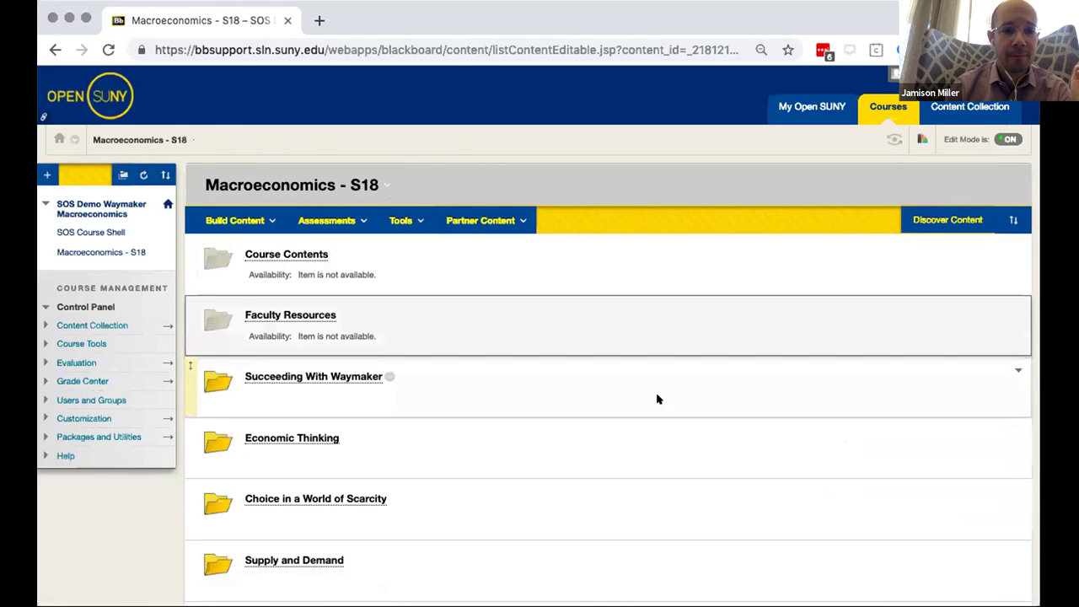
scroll(655, 397, down, 1)
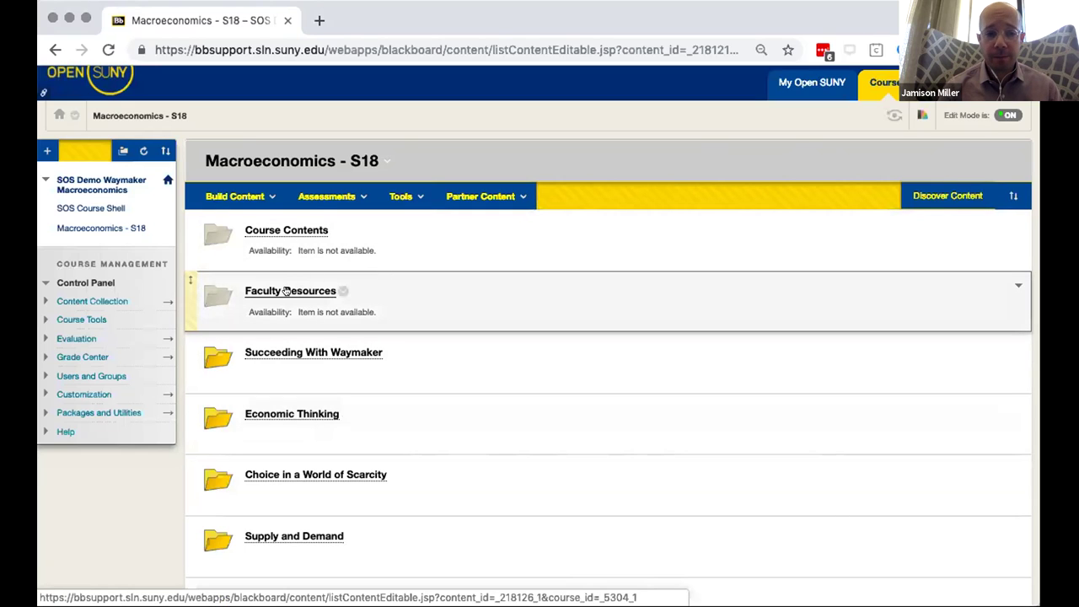
- Open Waymaker Faculty Tools from the Faculty Resources folder and review its messaging and student support sections
click(287, 291)
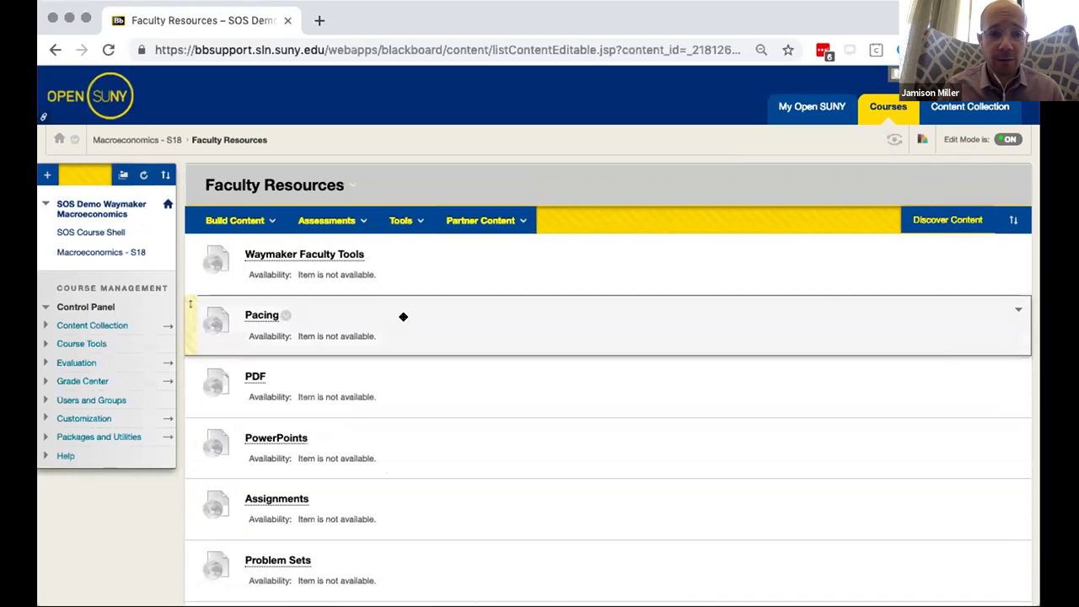
click(302, 254)
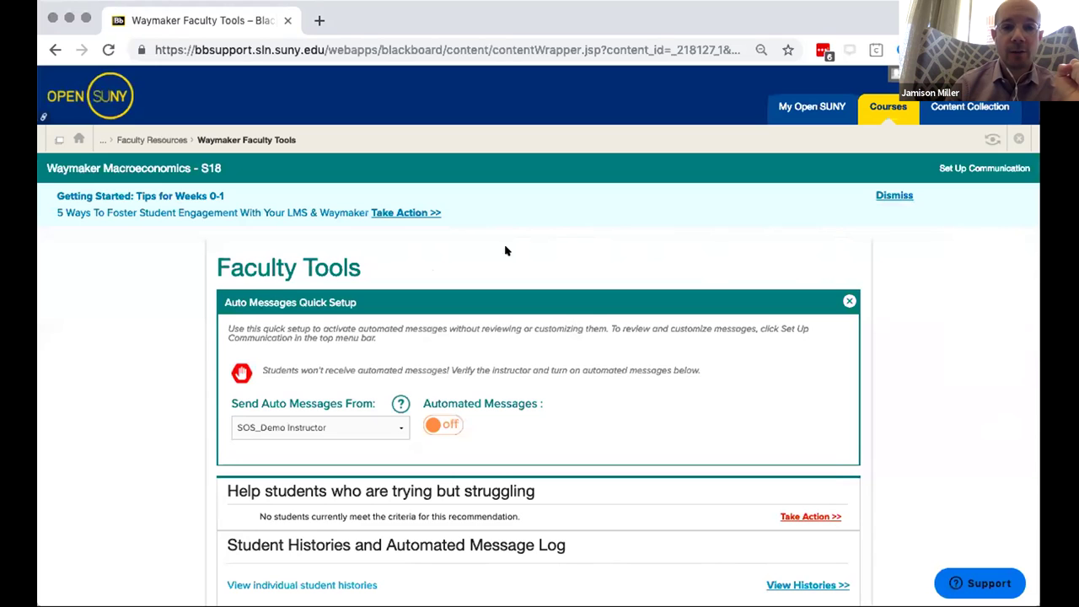
scroll(885, 287, down, 1)
scroll(883, 289, down, 1)
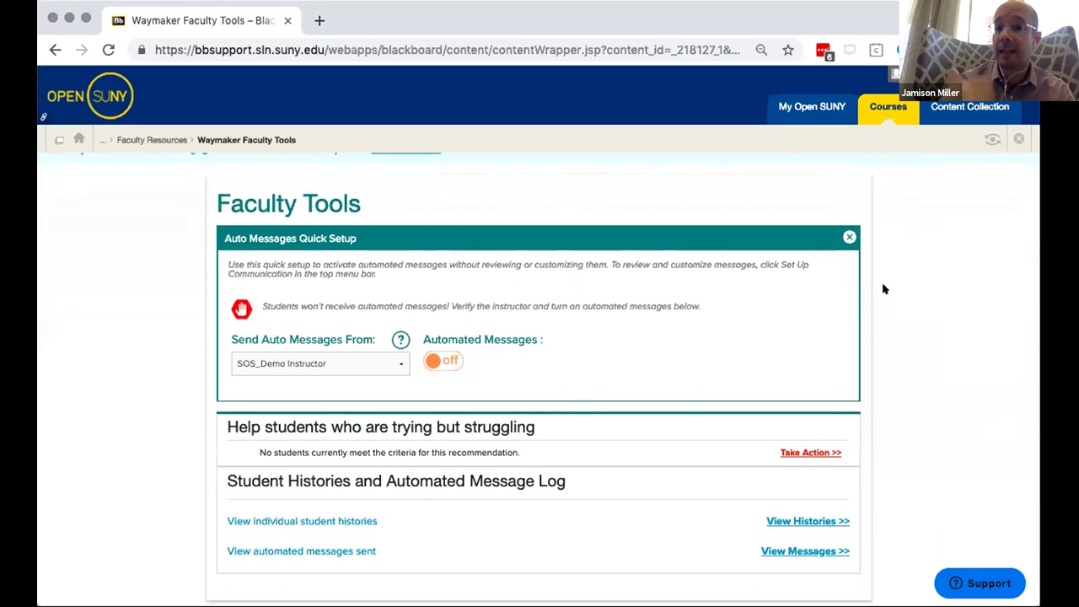
scroll(885, 303, down, 1)
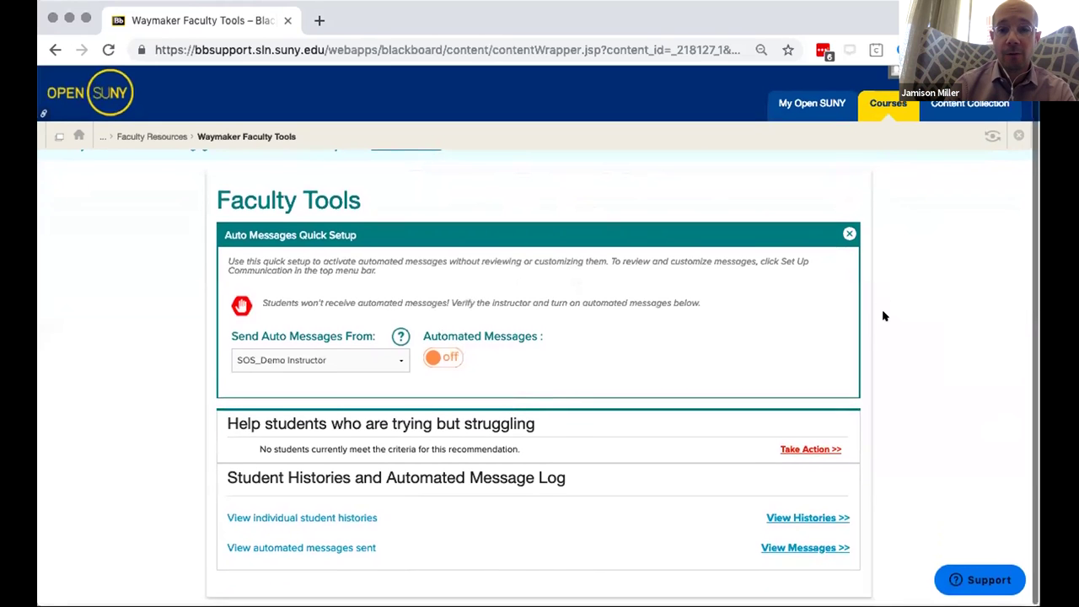
- View the individual student histories, return to the Faculty Tools introduction and review the struggling-students section
click(348, 518)
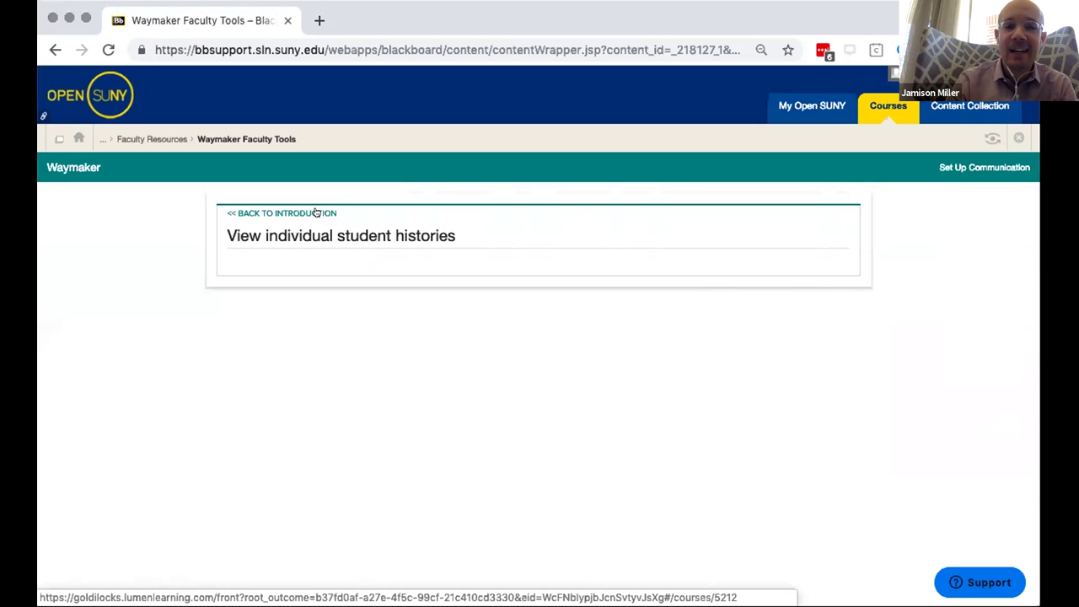
click(315, 213)
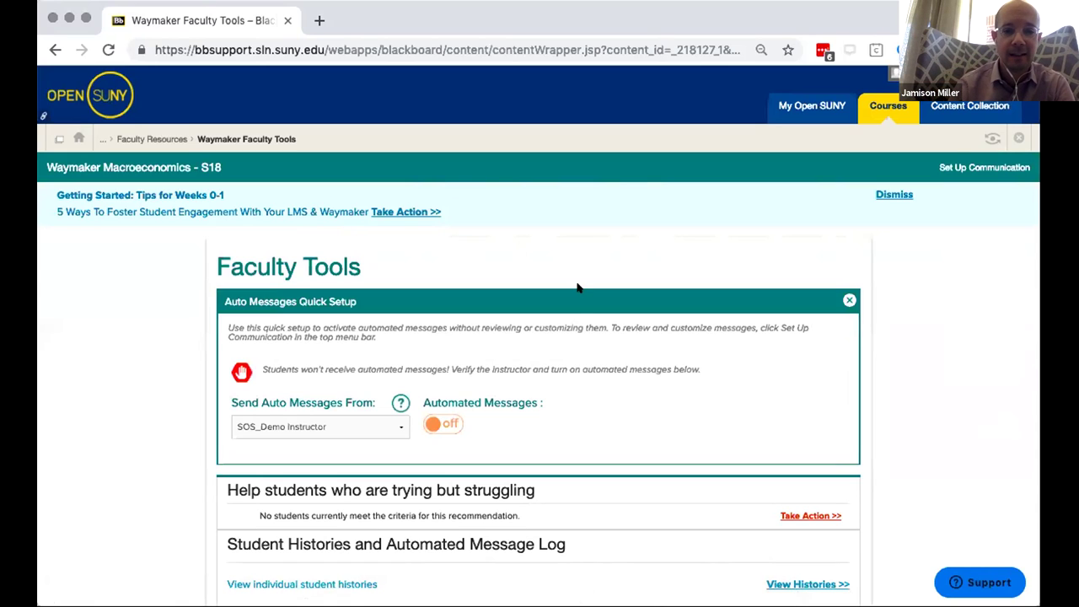
scroll(628, 404, down, 2)
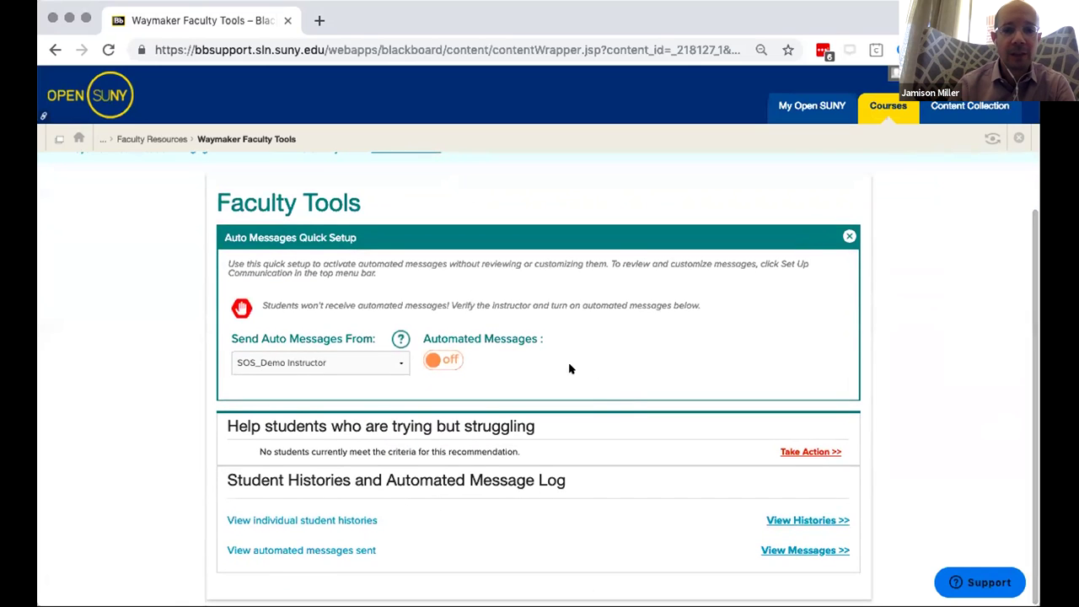
scroll(734, 258, up, 2)
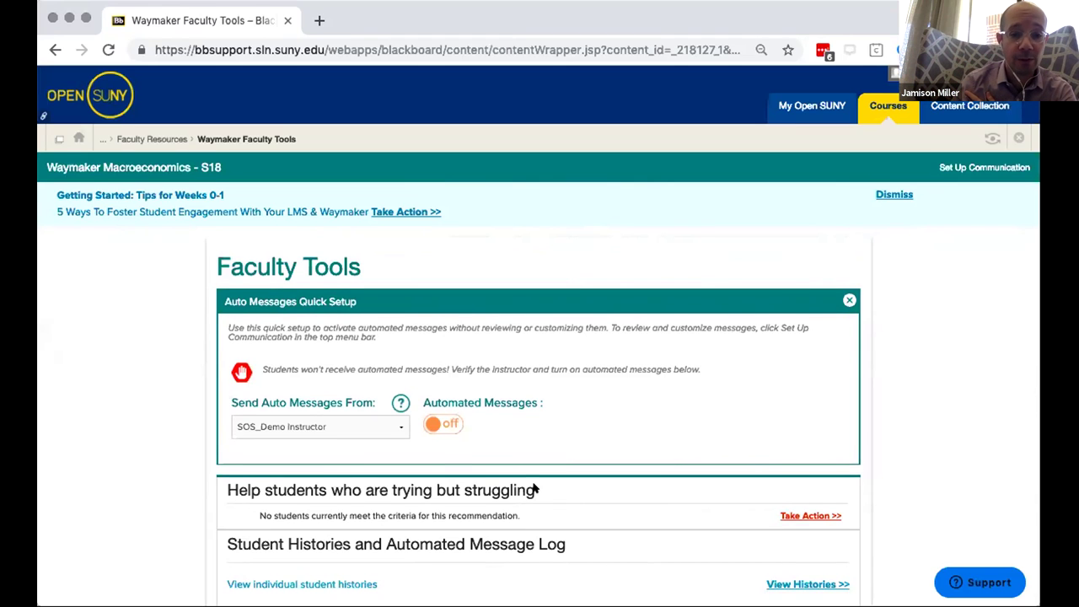
scroll(535, 488, down, 1)
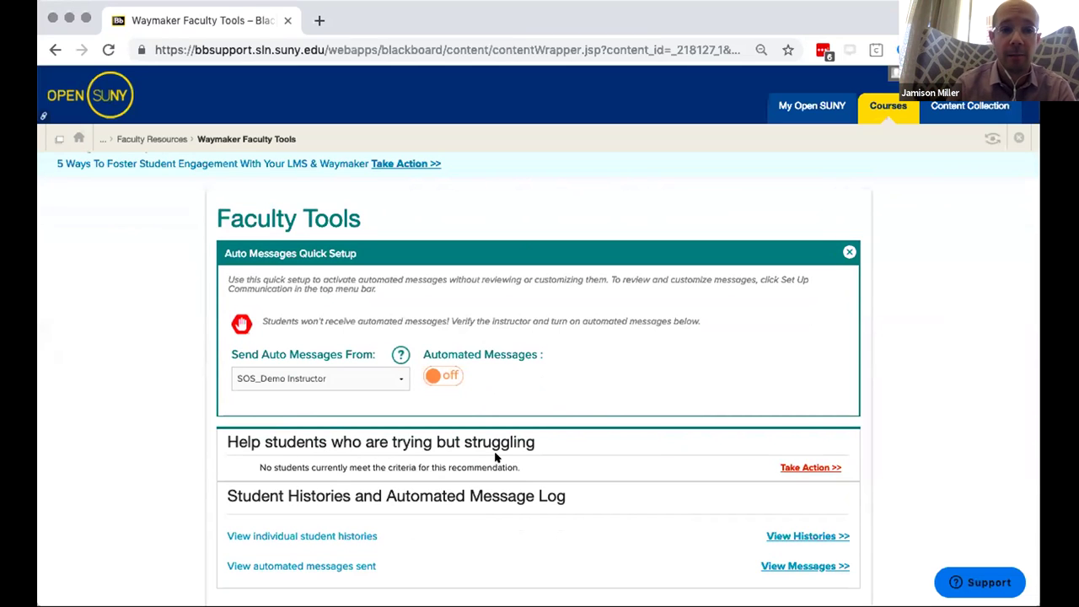
- Exit Waymaker Faculty Tools and go back through Faculty Resources to the Macroeconomics - S18 course page
click(154, 138)
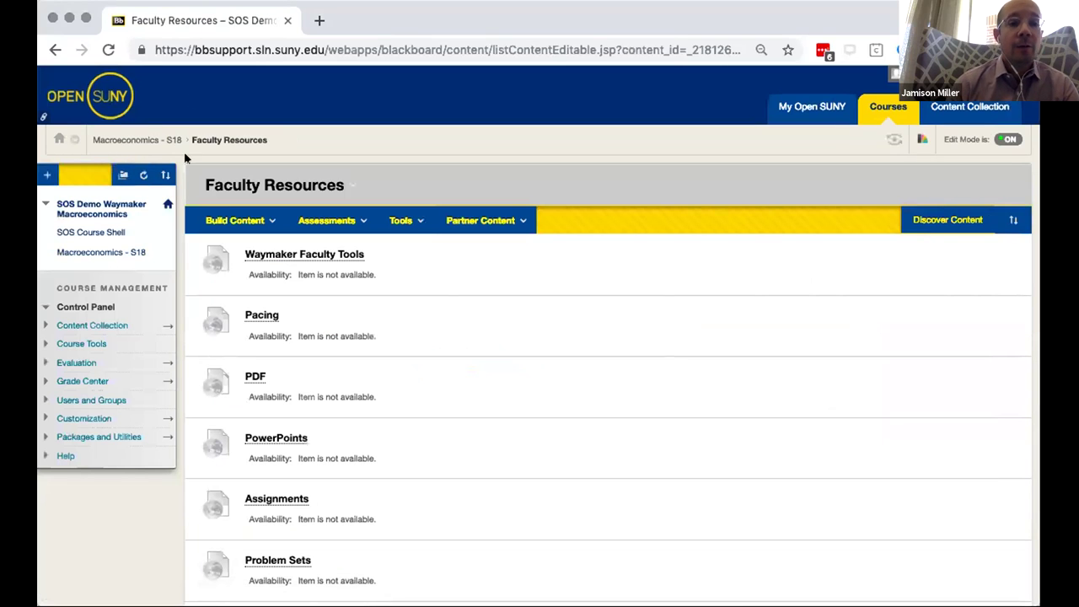
click(145, 138)
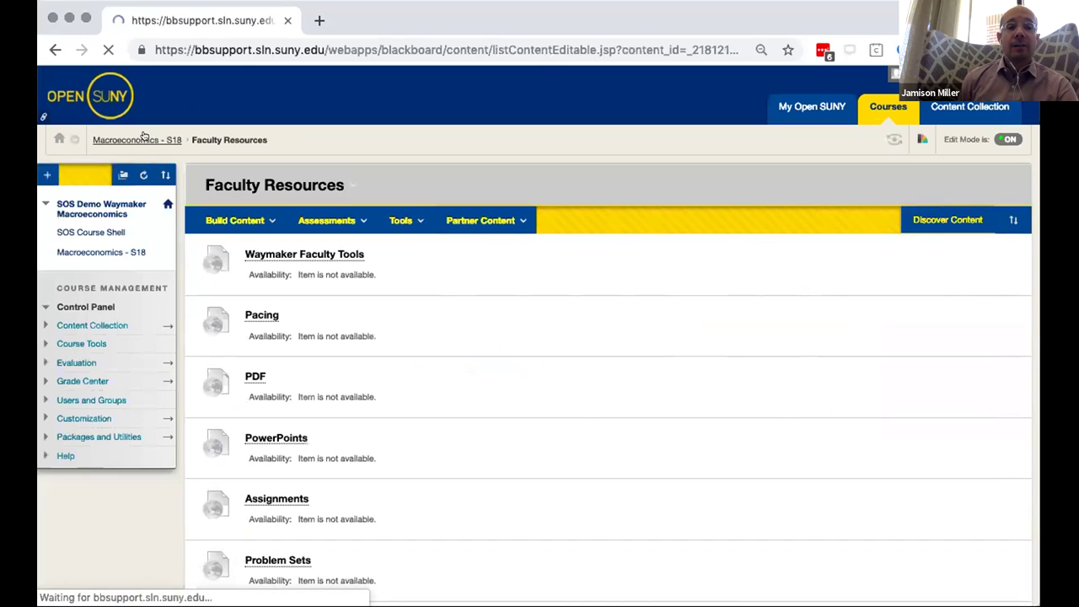